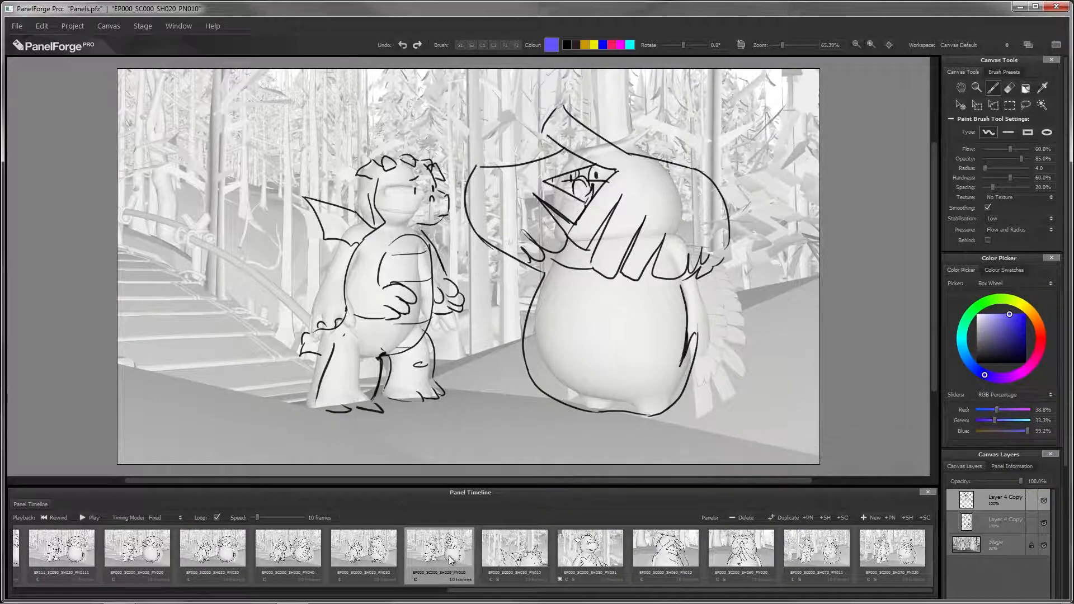
- Duplicate panel EP000_SC000_SH020_PN010 in the timeline and delete the duplicate
{"action": "left_click", "coordinate": [800, 516]}
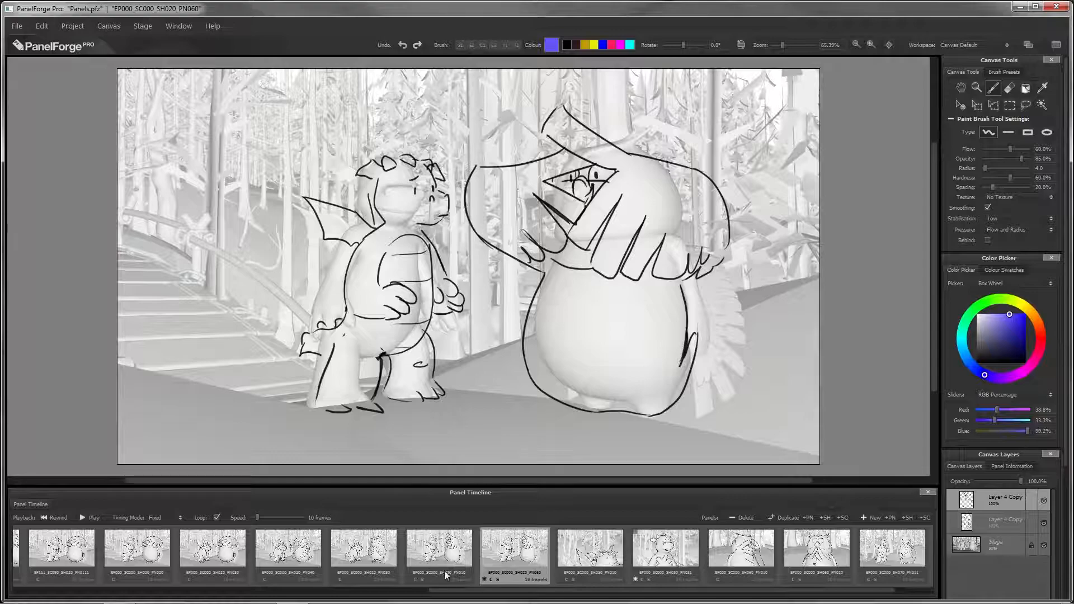
{"action": "left_click", "coordinate": [742, 517]}
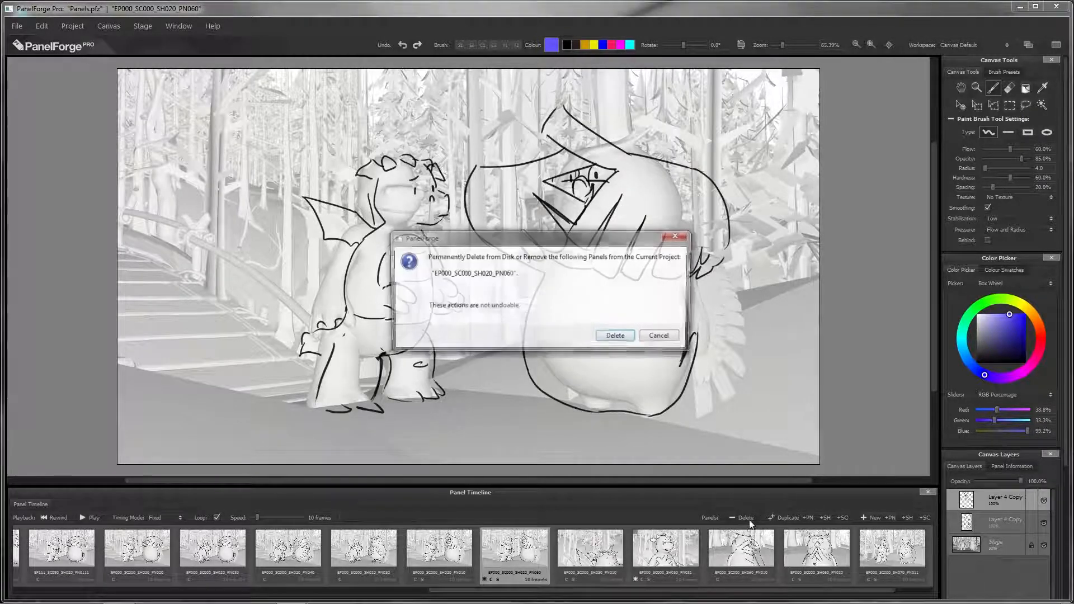
{"action": "left_click", "coordinate": [617, 336]}
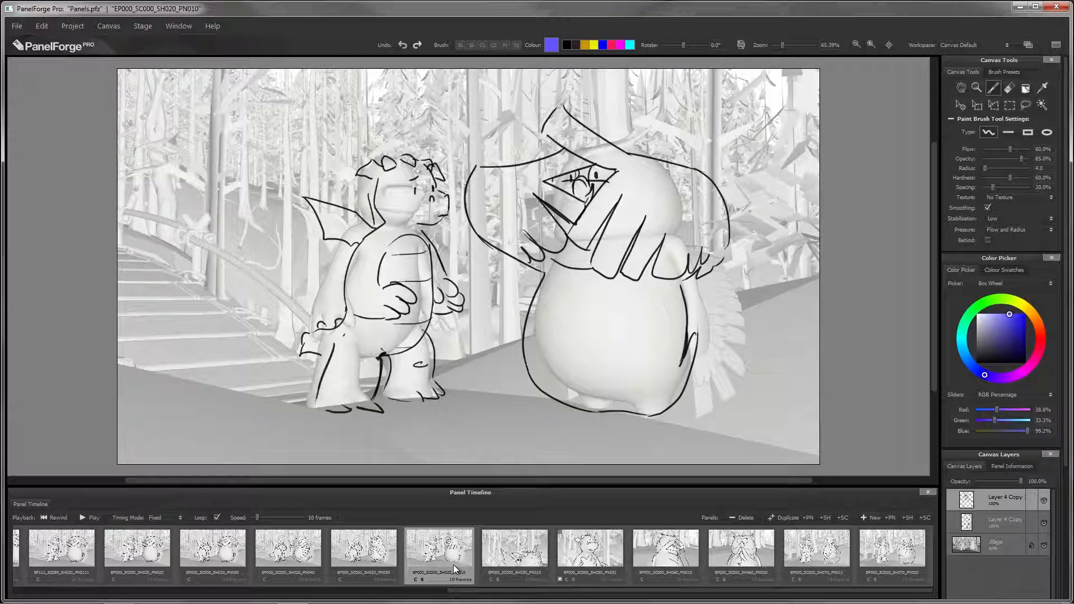
- Add a new blank panel after EP000_SC000_SH020_PN010 and delete it
{"action": "left_click", "coordinate": [878, 515]}
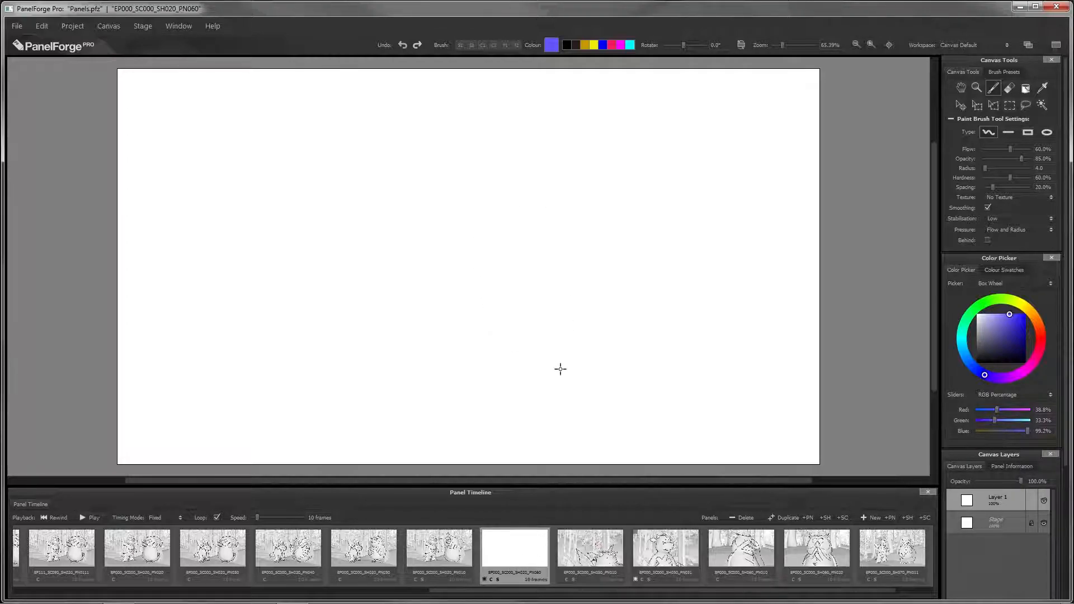
{"action": "left_click", "coordinate": [749, 516]}
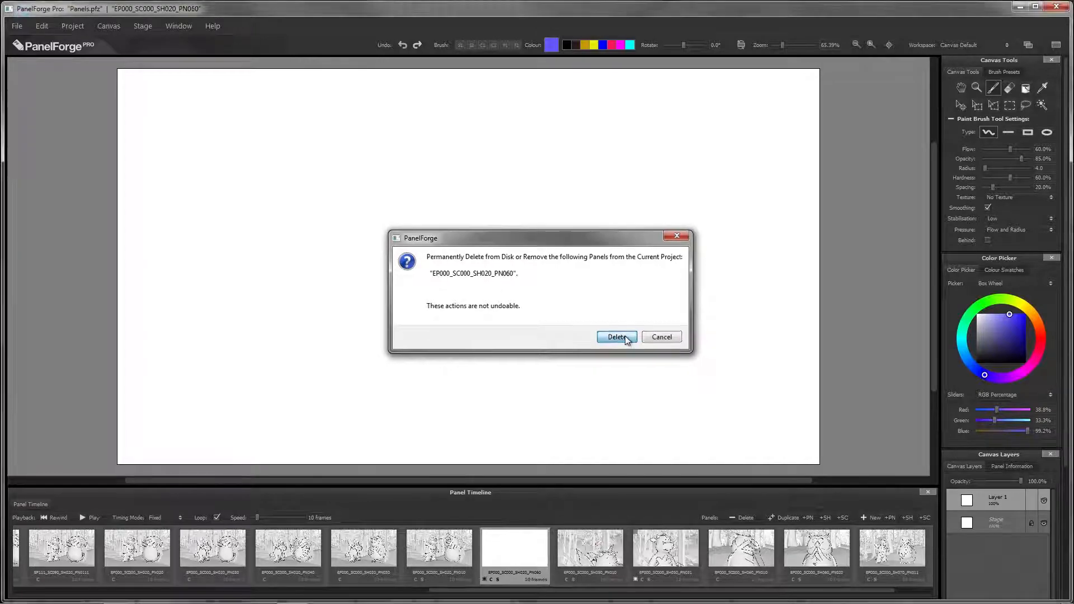
{"action": "left_click", "coordinate": [617, 337]}
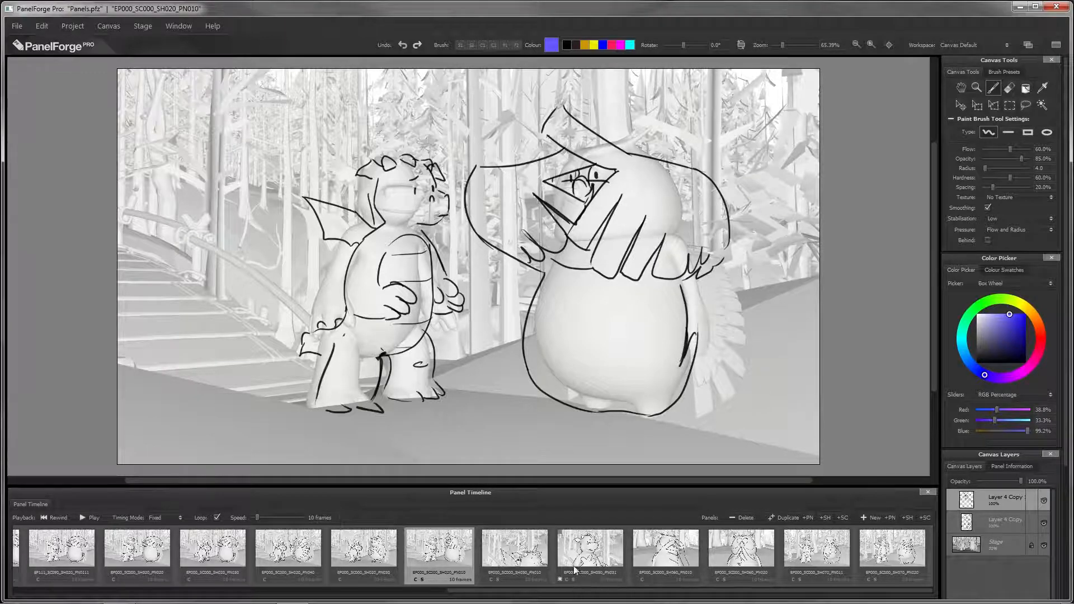
- Move panel EP000_SC000_SH020_PN010 ahead of PN020 in the timeline and view the neighbouring panels to check the order
{"action": "left_click_drag", "start_coordinate": [582, 592], "coordinate": [468, 592]}
{"action": "left_click", "coordinate": [333, 559]}
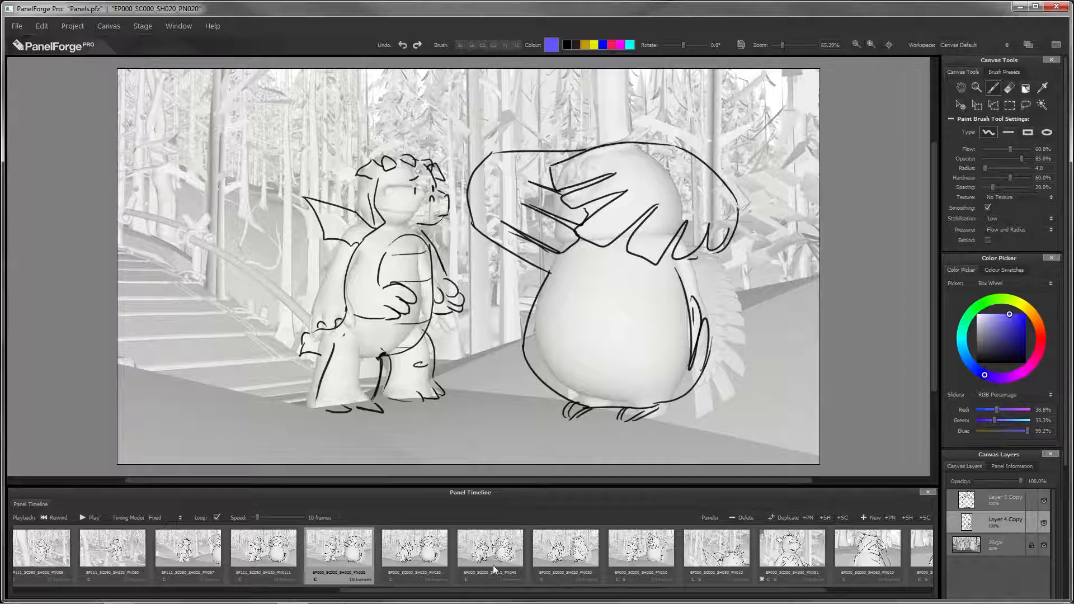
{"action": "left_click", "coordinate": [644, 557]}
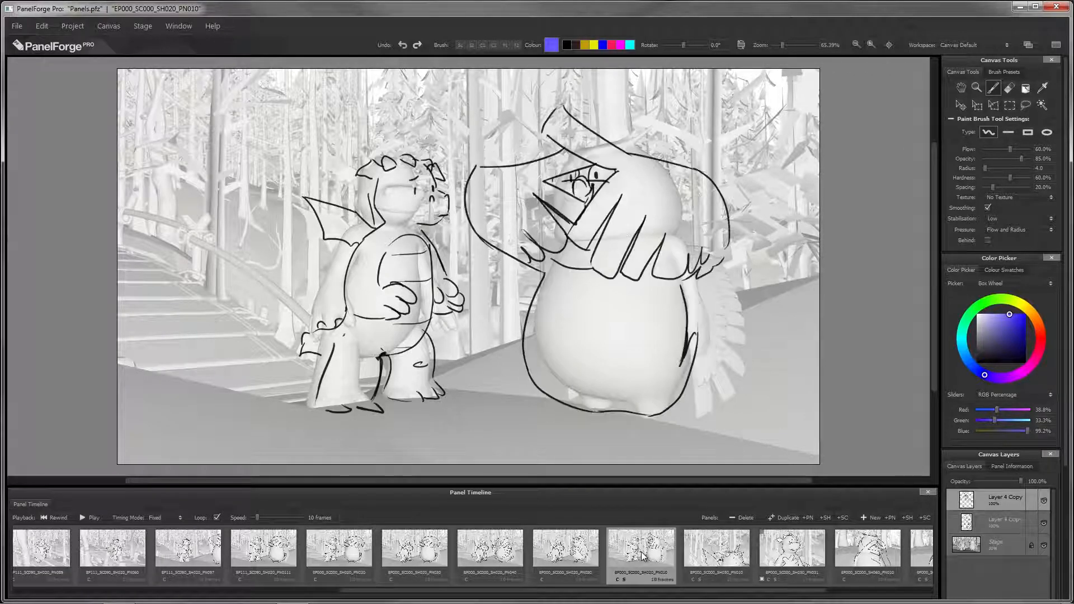
{"action": "mouse_move", "coordinate": [648, 557]}
{"action": "left_mouse_down"}
{"action": "mouse_move", "coordinate": [554, 526]}
{"action": "mouse_move", "coordinate": [426, 520]}
{"action": "mouse_move", "coordinate": [364, 521]}
{"action": "mouse_move", "coordinate": [305, 553]}
{"action": "left_mouse_up"}
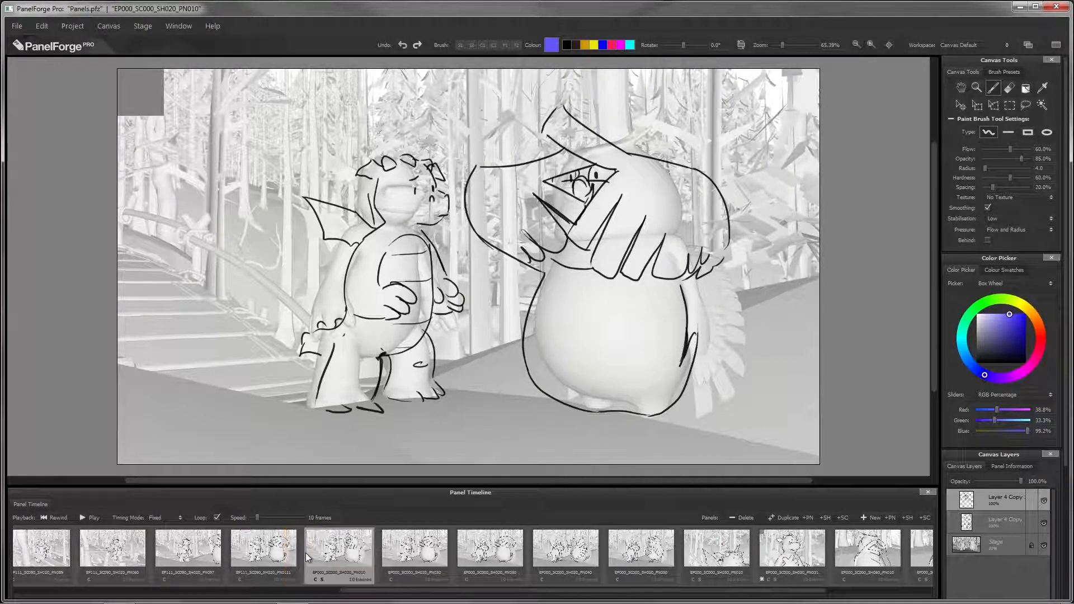
{"action": "left_click", "coordinate": [273, 551]}
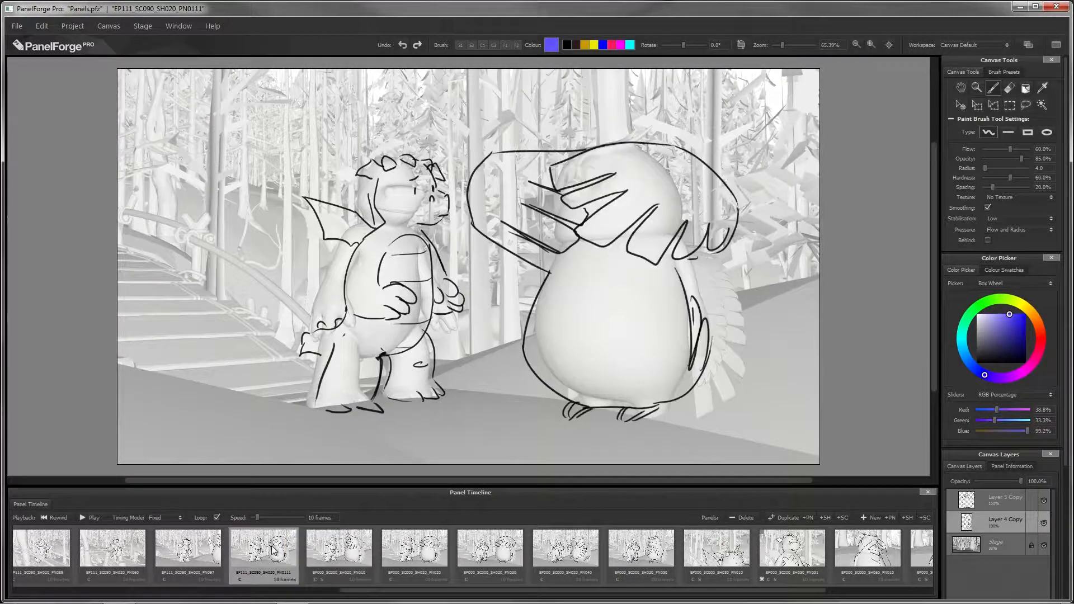
{"action": "left_click", "coordinate": [342, 557]}
{"action": "left_click", "coordinate": [429, 558]}
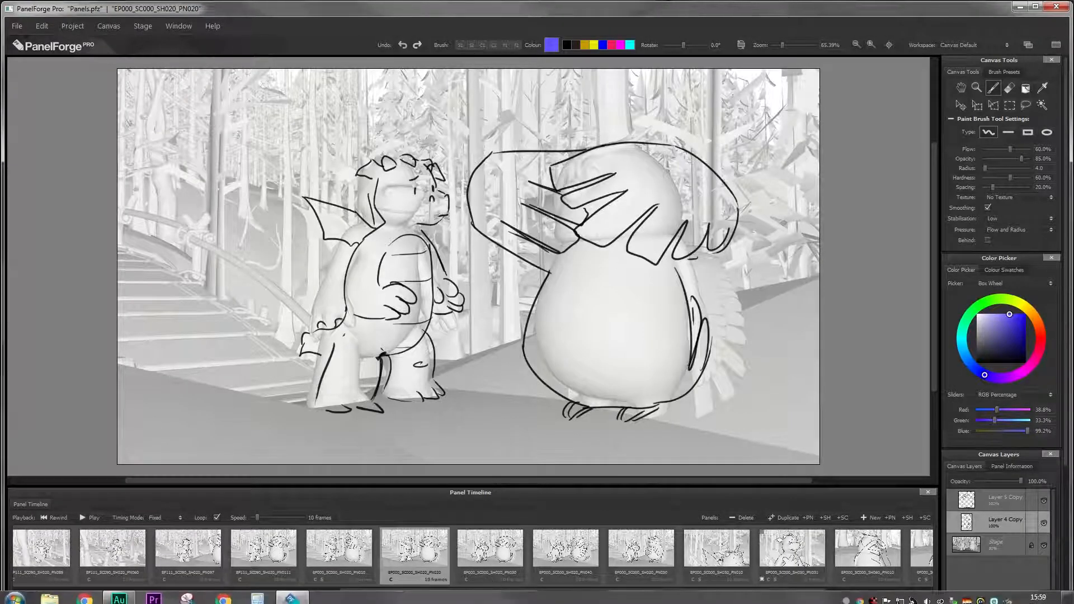
- Move the two SH050 panels together to directly after the two SH060 panels in the timeline
{"action": "left_click_drag", "start_coordinate": [552, 592], "coordinate": [671, 591]}
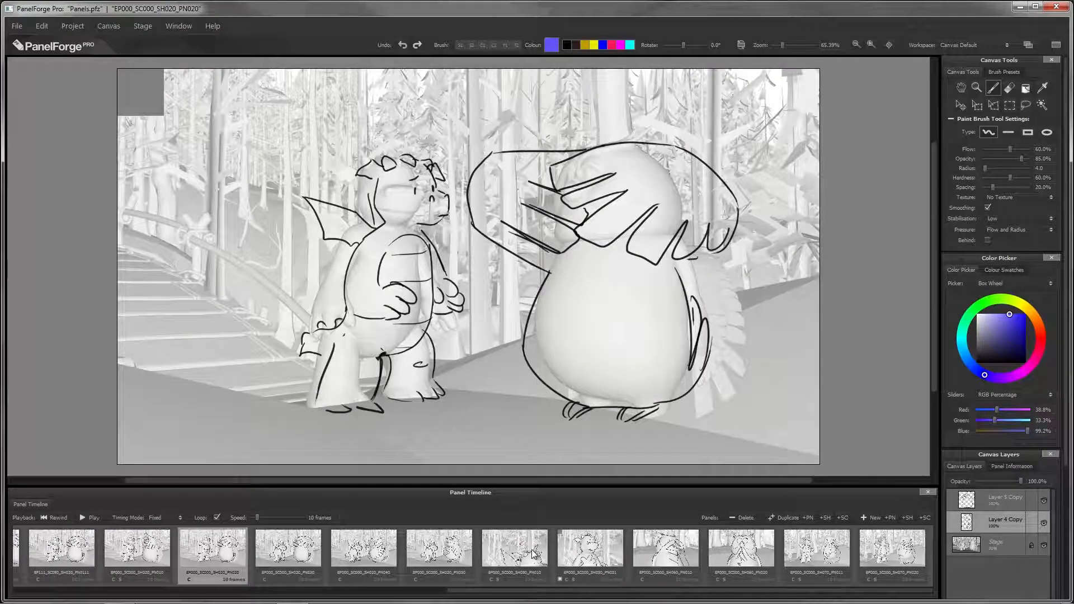
{"action": "left_click", "coordinate": [519, 579]}
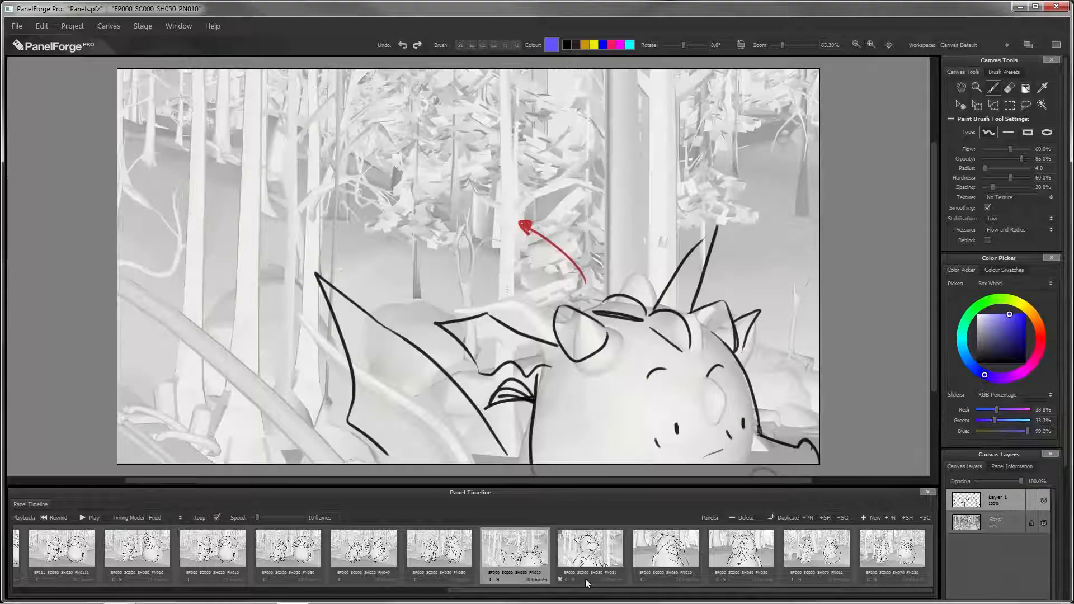
{"action": "left_click", "coordinate": [678, 563]}
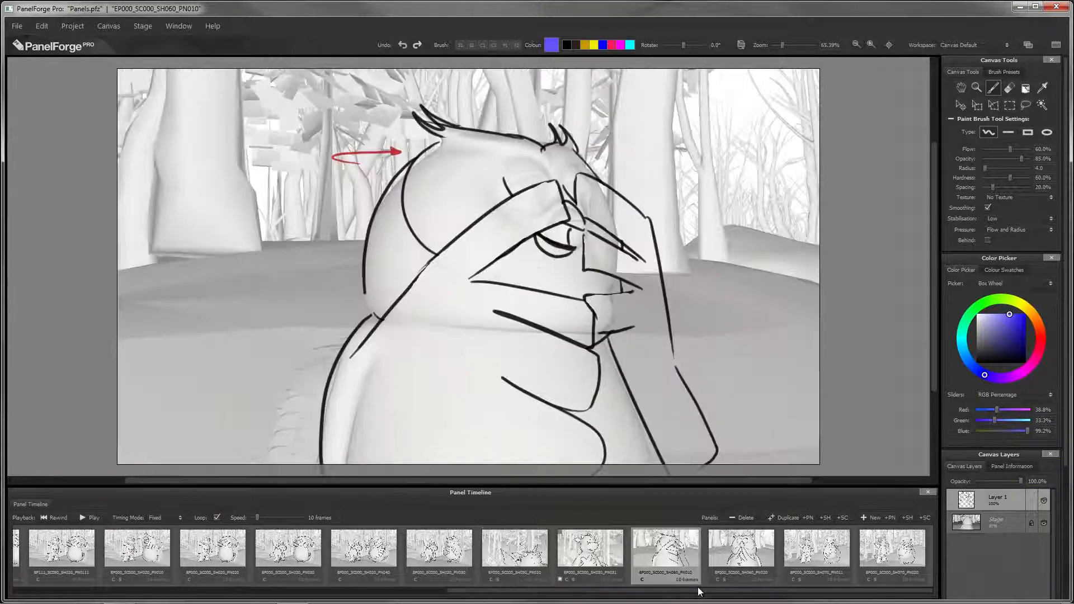
{"action": "left_click", "coordinate": [519, 578]}
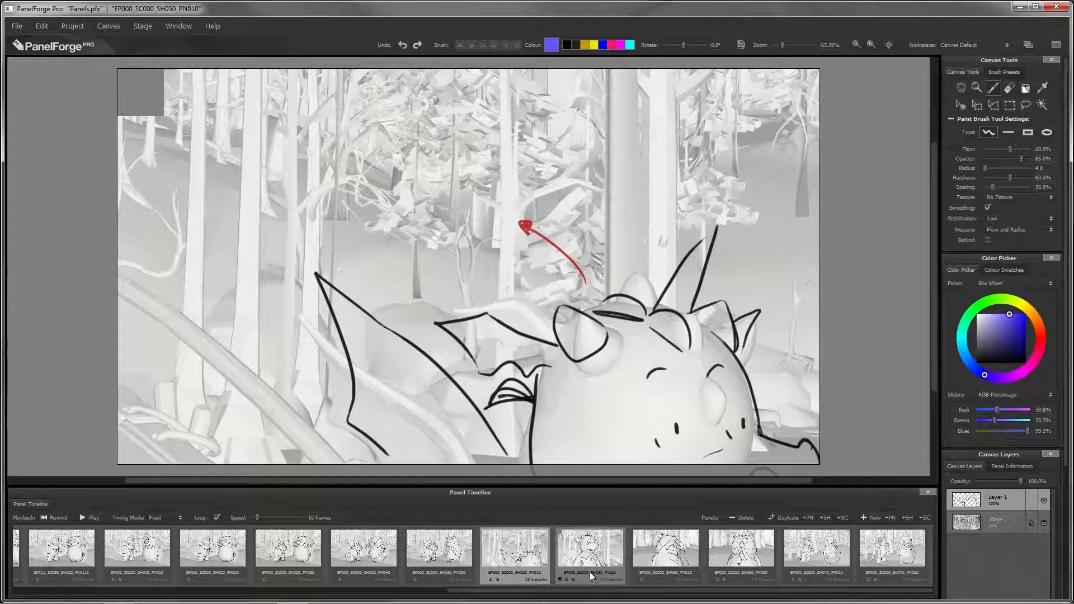
{"action": "mouse_move", "coordinate": [568, 555]}
{"action": "left_mouse_down"}
{"action": "mouse_move", "coordinate": [632, 529]}
{"action": "mouse_move", "coordinate": [777, 545]}
{"action": "left_mouse_up"}
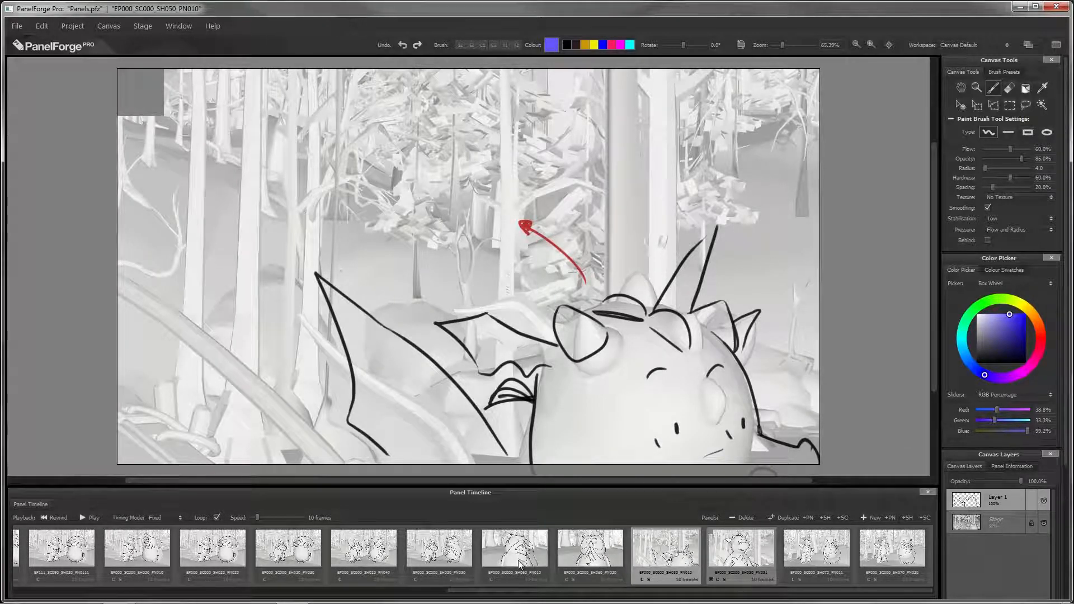
- Rename the first SH060 panel as EP000_SC000_SH060_PN012
{"action": "double_click", "coordinate": [535, 575]}
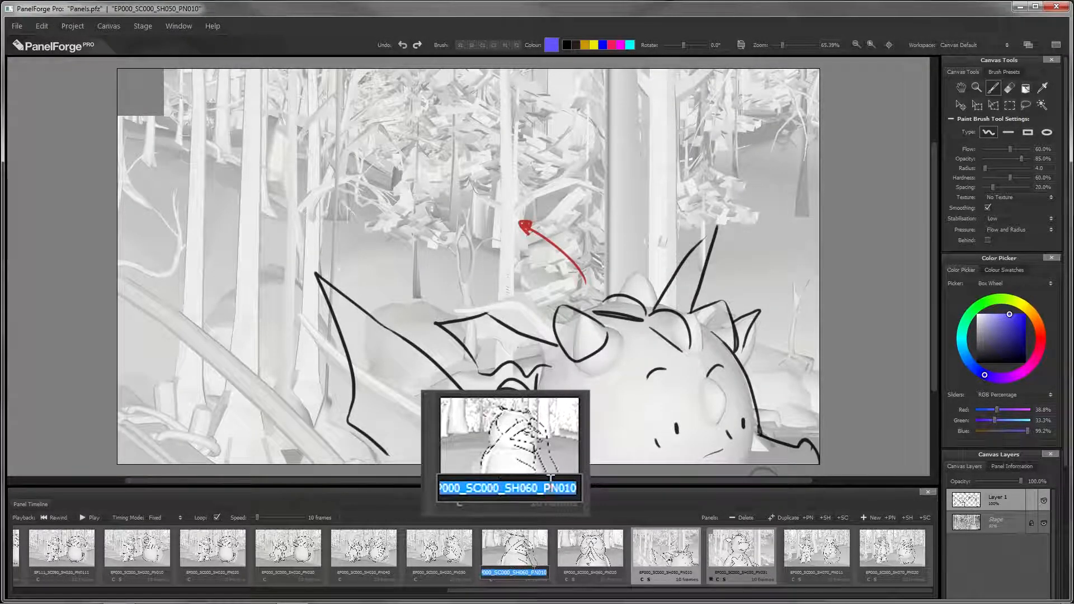
{"action": "left_click_drag", "start_coordinate": [548, 572], "coordinate": [546, 572]}
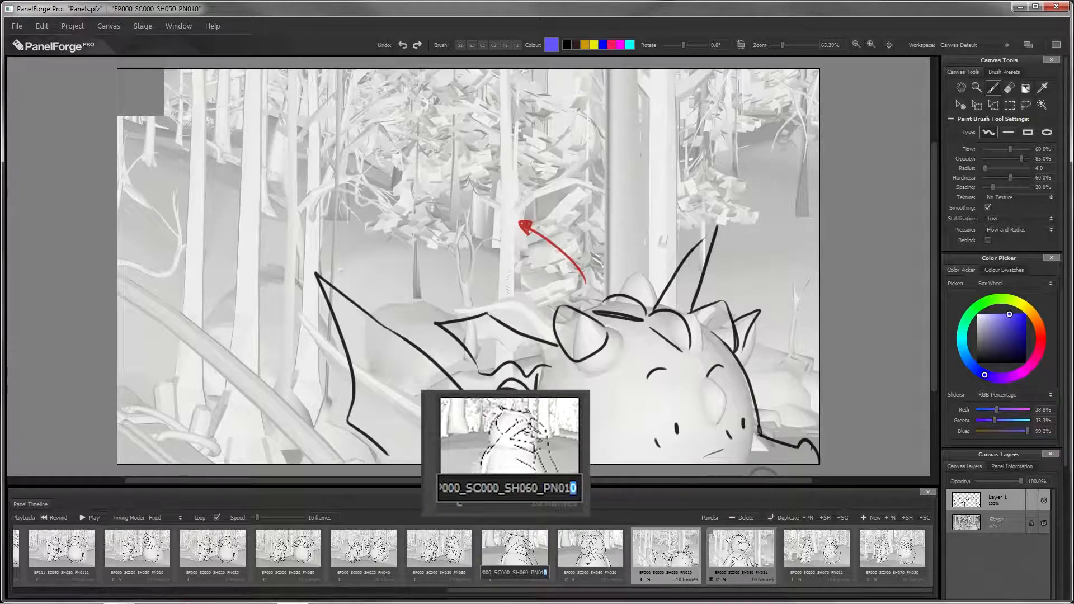
{"action": "type", "text": "2"}
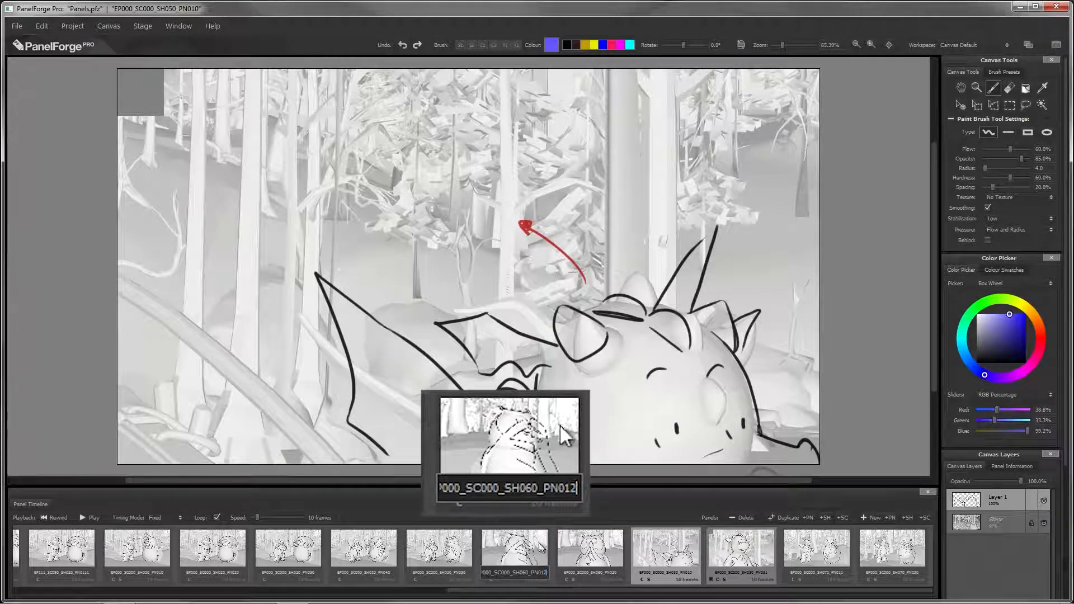
{"action": "key", "text": "Return"}
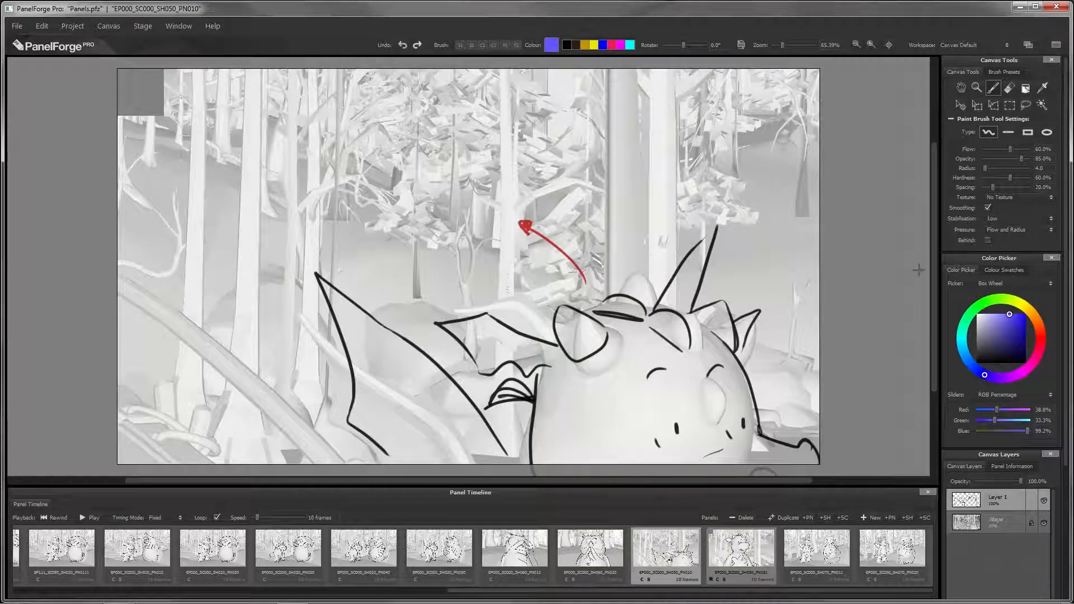
- Open the Panel Thumbnails window, set Panel Grouping to its minimum, and enlarge the window to nearly full screen height
{"action": "left_click", "coordinate": [177, 26]}
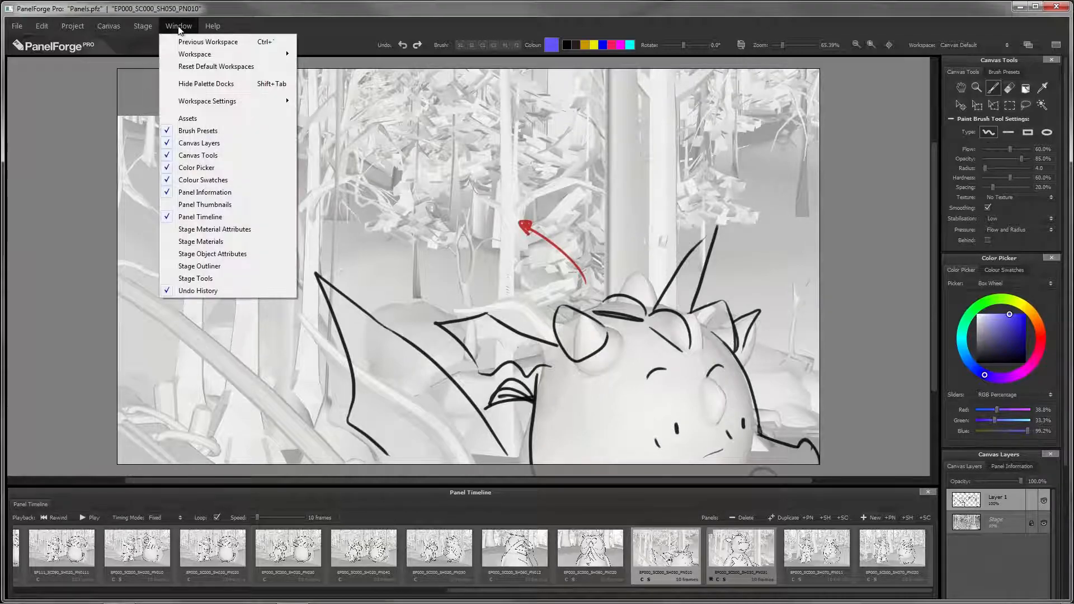
{"action": "left_click", "coordinate": [206, 205]}
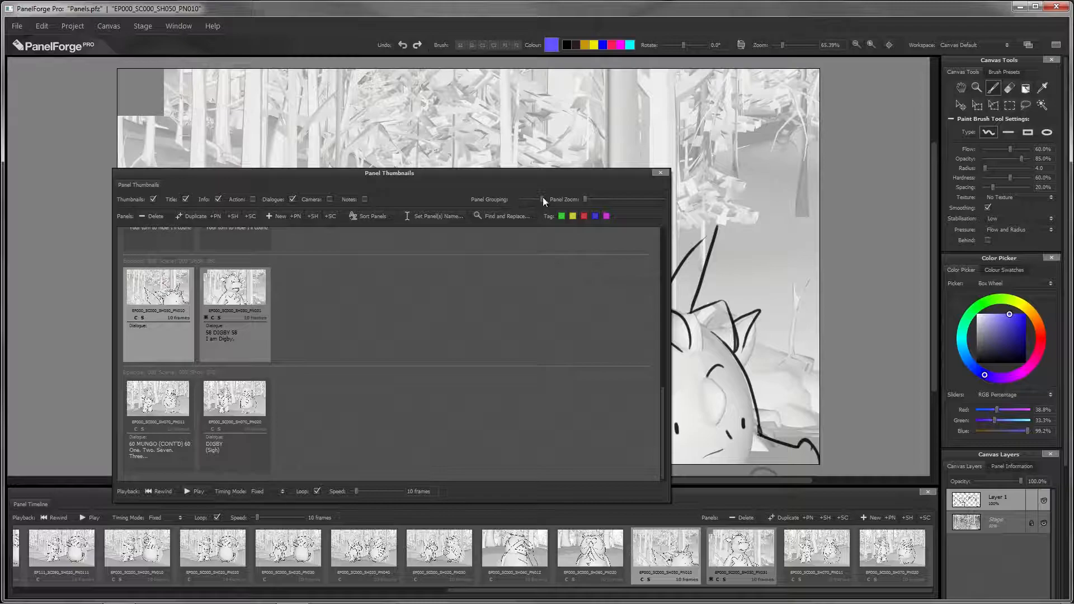
{"action": "left_click_drag", "start_coordinate": [542, 198], "coordinate": [494, 205]}
{"action": "left_click_drag", "start_coordinate": [623, 175], "coordinate": [646, 2]}
{"action": "left_click_drag", "start_coordinate": [589, 330], "coordinate": [578, 553]}
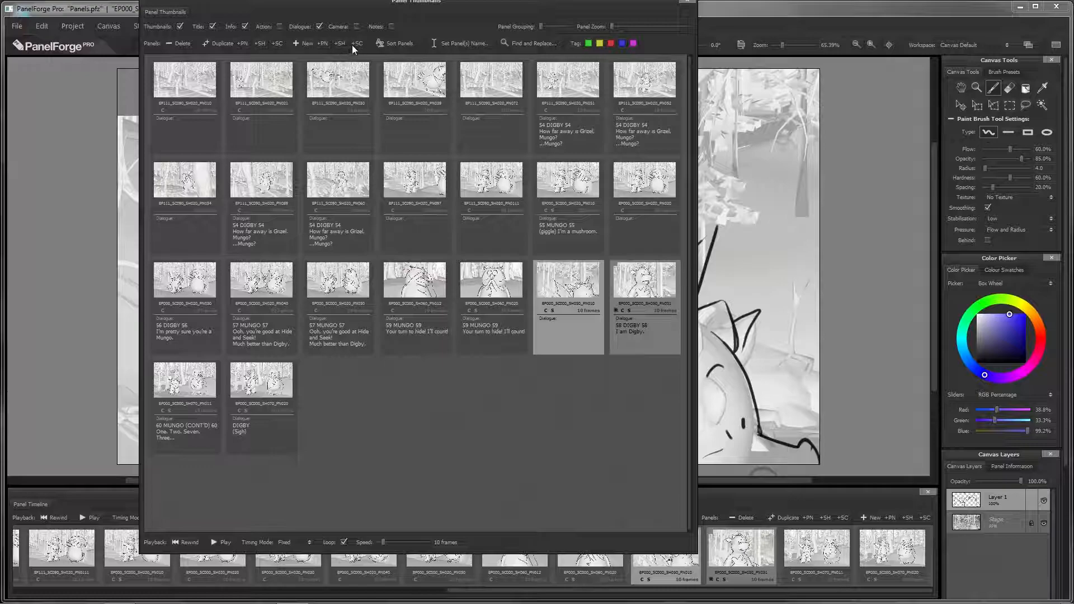
- Duplicate panel EP111_SC090_SH020_PN0111 from the thumbnails view and delete the duplicate
{"action": "left_click", "coordinate": [561, 313]}
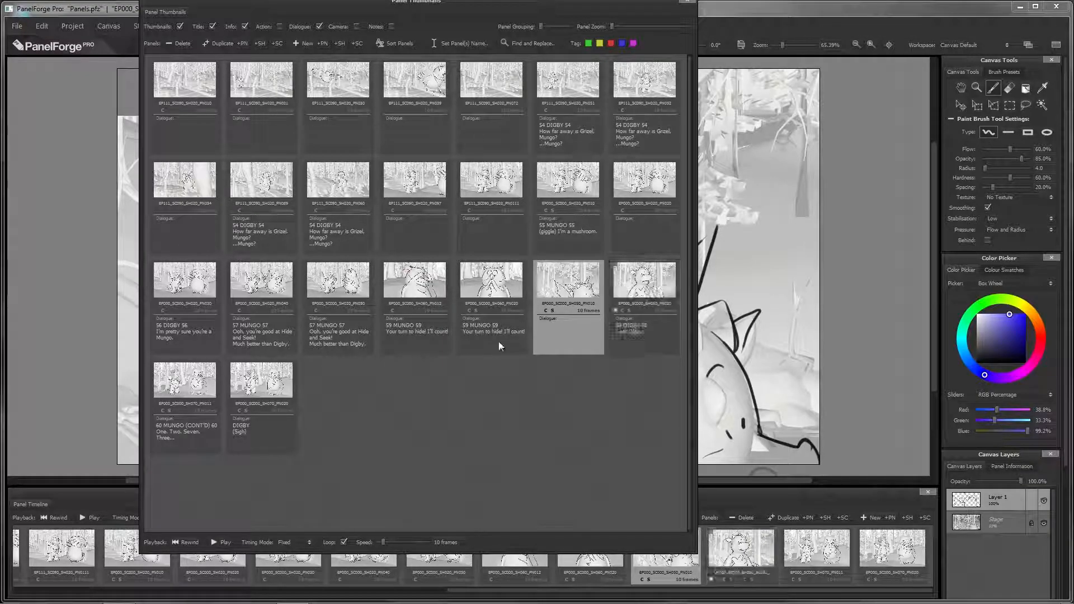
{"action": "left_click", "coordinate": [513, 342]}
{"action": "left_click", "coordinate": [492, 233]}
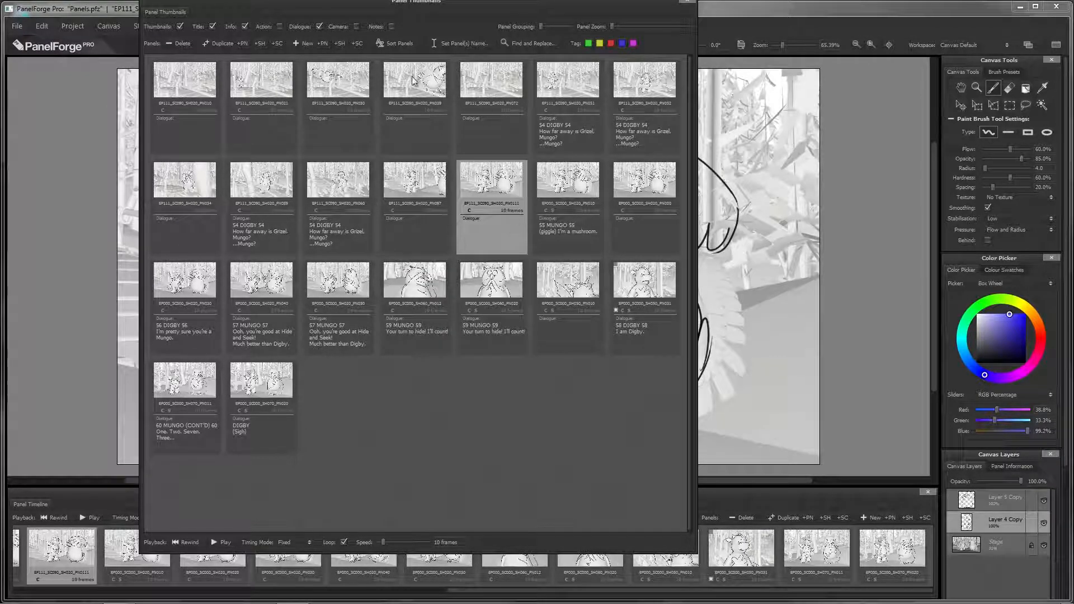
{"action": "left_click", "coordinate": [223, 43]}
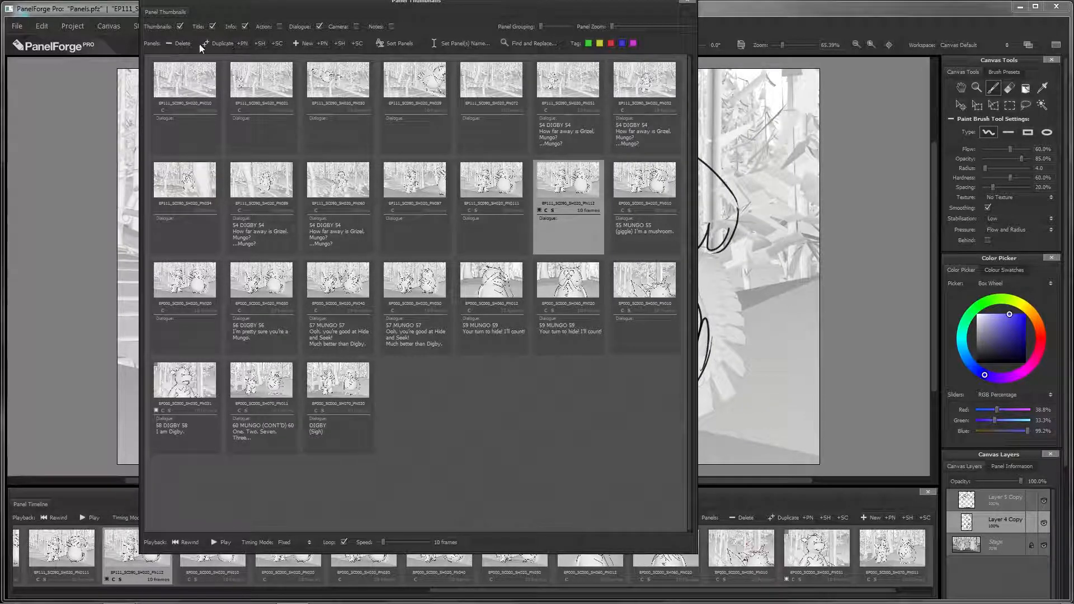
{"action": "left_click", "coordinate": [182, 43]}
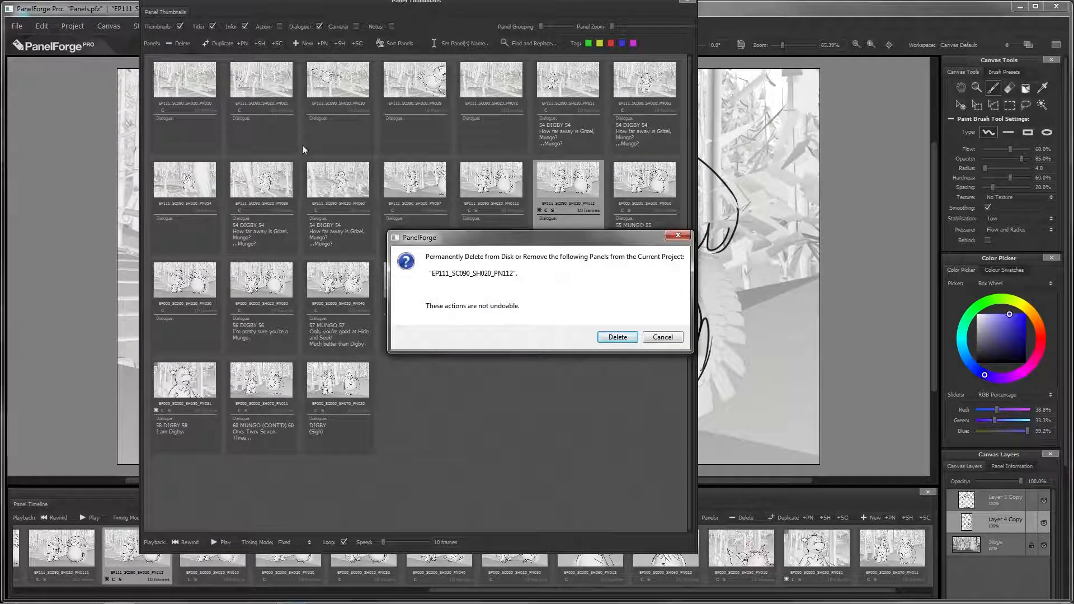
{"action": "left_click", "coordinate": [603, 337]}
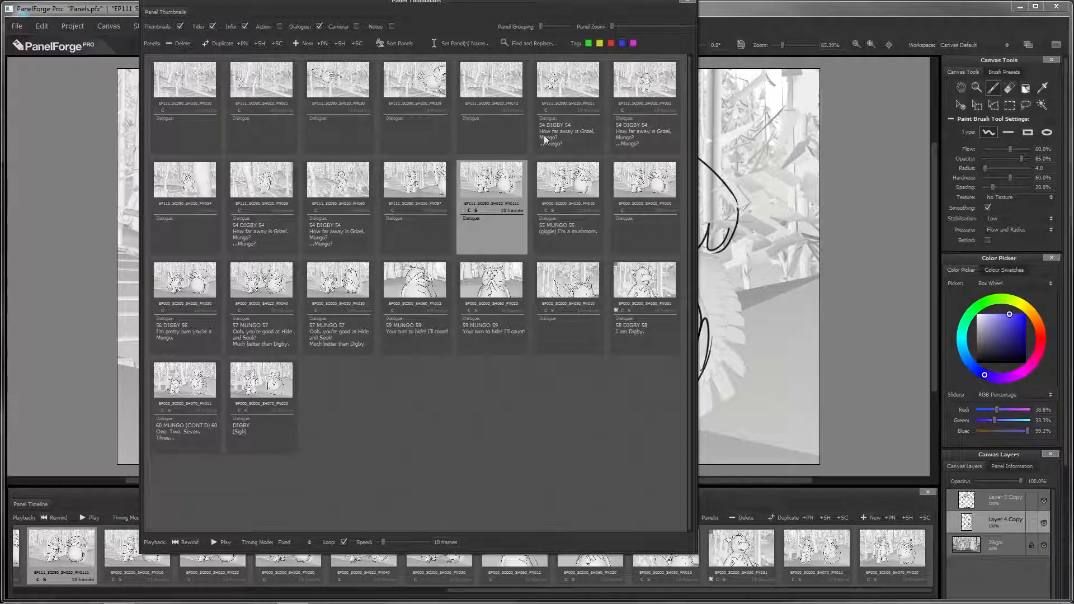
- Show the Action field under the panel thumbnails and hide it again
{"action": "left_click", "coordinate": [280, 26]}
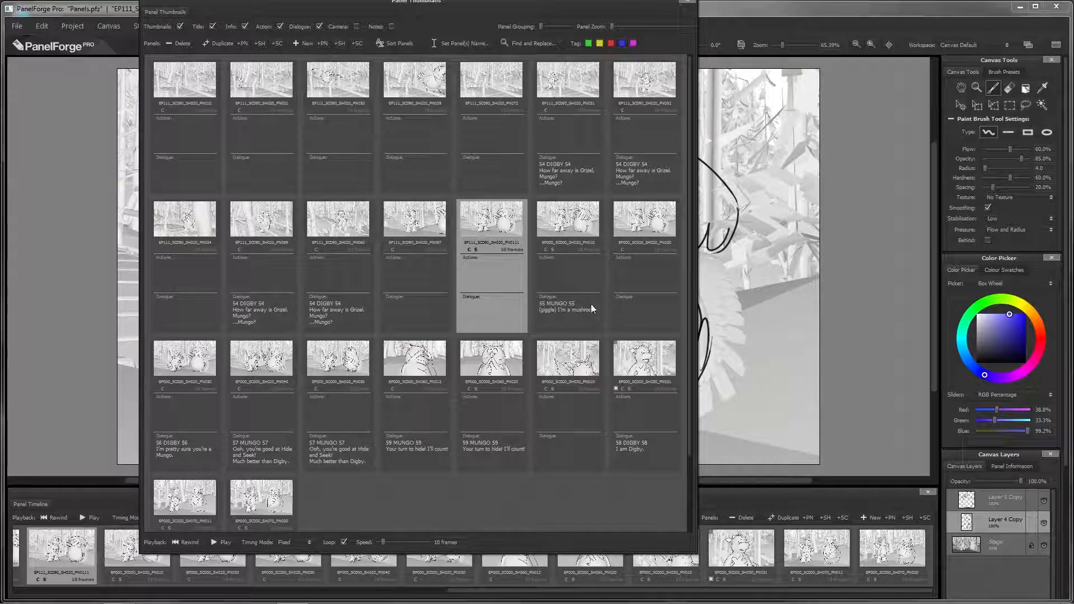
{"action": "left_click", "coordinate": [280, 26]}
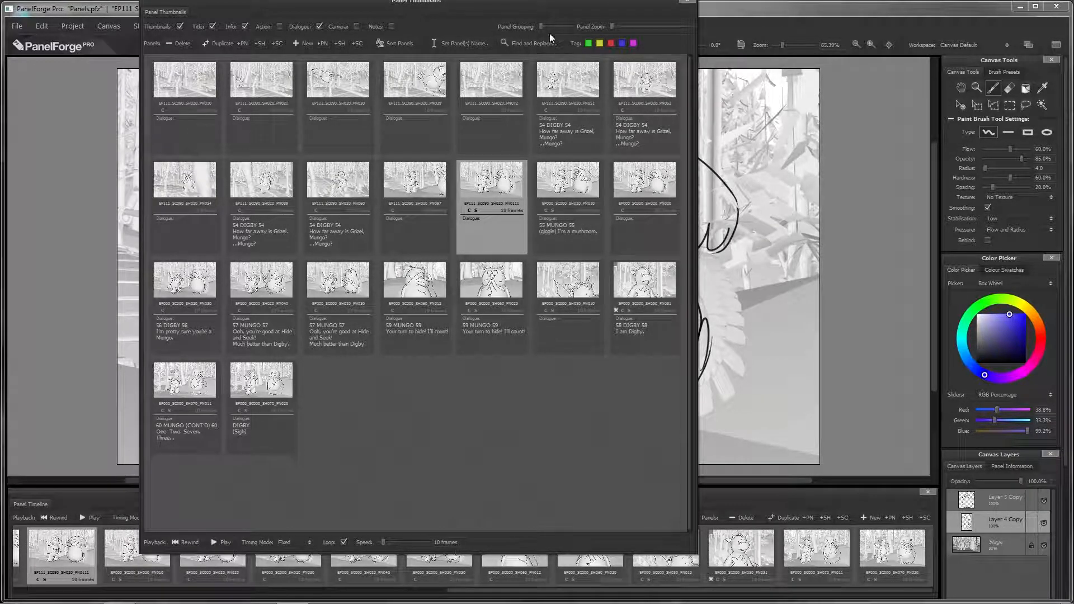
- Raise Panel Grouping to its maximum to group the thumbnails by shot, and look through the groups
{"action": "left_click_drag", "start_coordinate": [541, 27], "coordinate": [568, 27]}
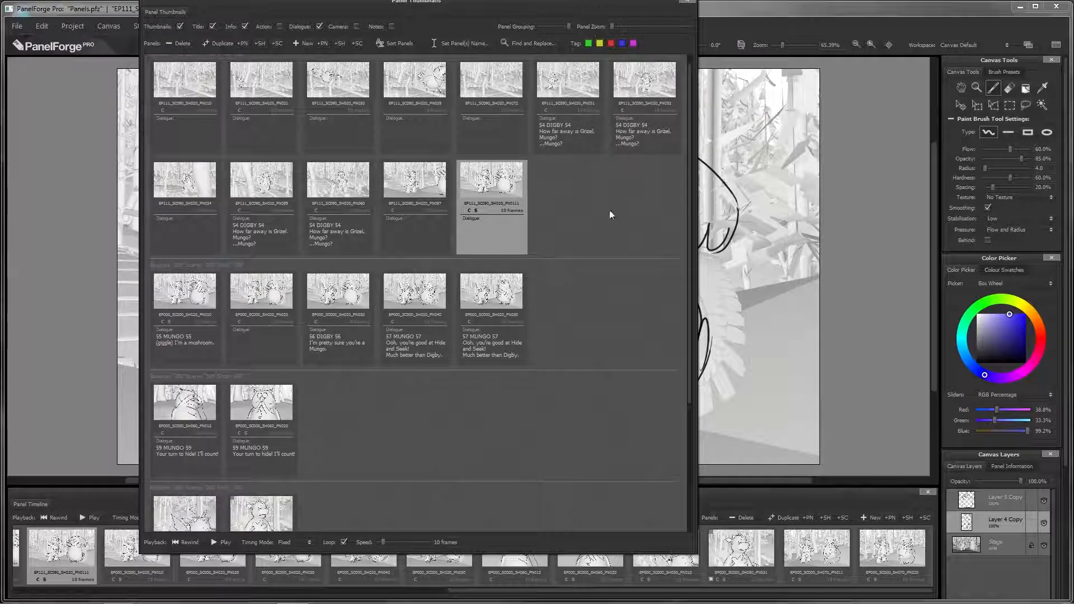
{"action": "scroll", "coordinate": [649, 240], "scroll_direction": "down", "scroll_amount": 3}
{"action": "scroll", "coordinate": [649, 240], "scroll_direction": "up", "scroll_amount": 3}
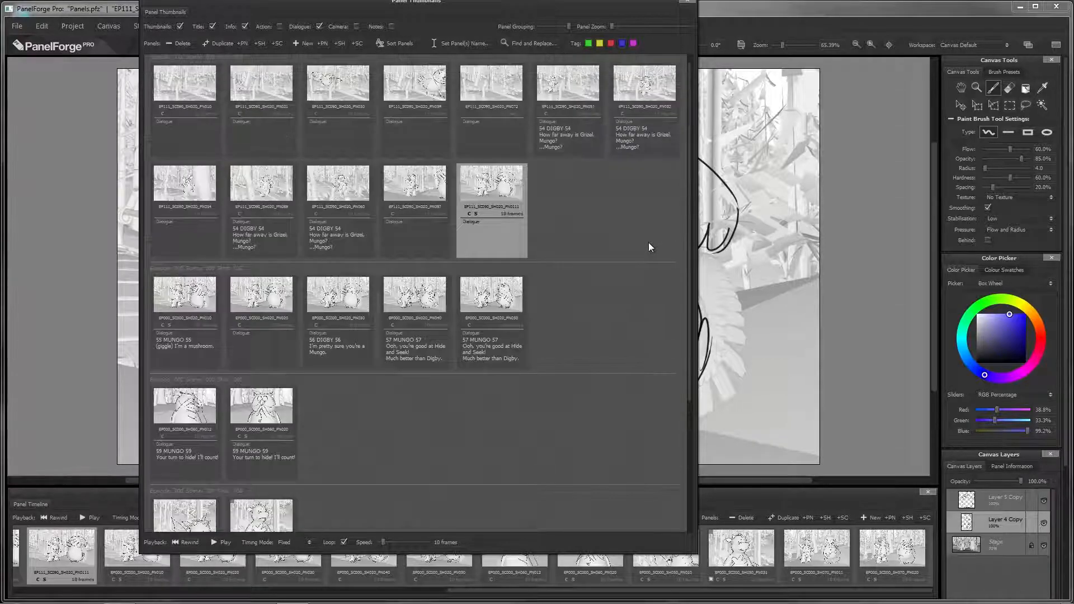
{"action": "scroll", "coordinate": [572, 317], "scroll_direction": "down", "scroll_amount": 2}
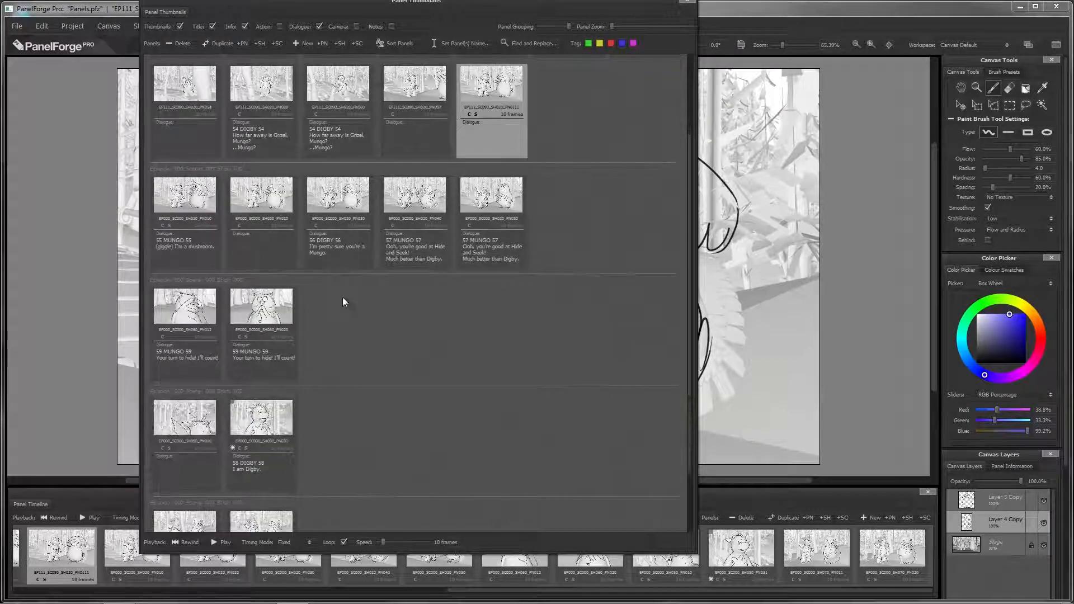
{"action": "scroll", "coordinate": [601, 351], "scroll_direction": "up", "scroll_amount": 2}
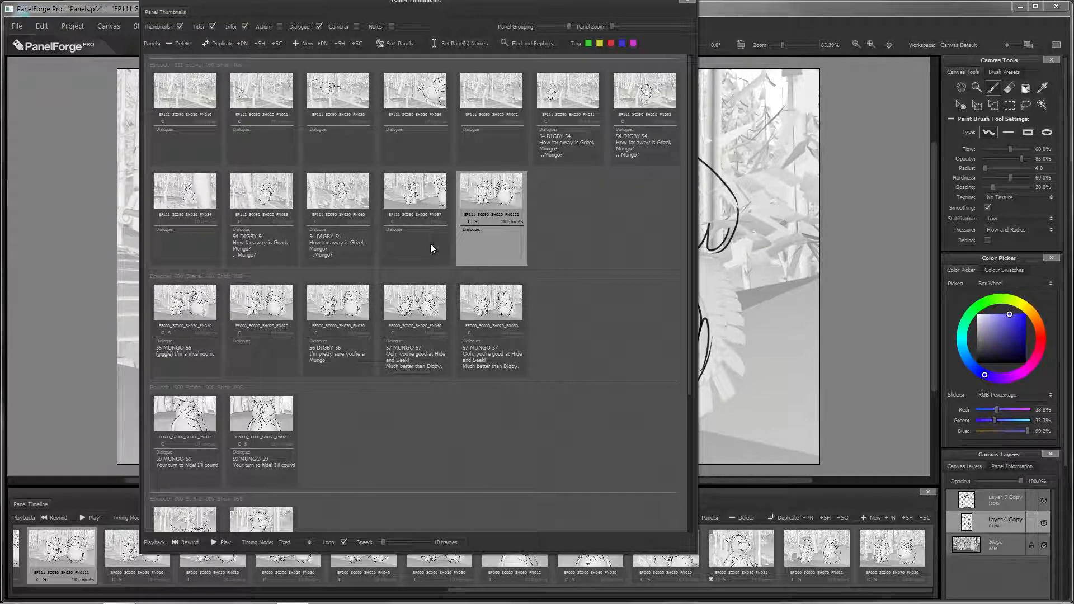
- Tag the last two panels of the first shot group red, and retag the last one green
{"action": "left_click", "coordinate": [444, 228]}
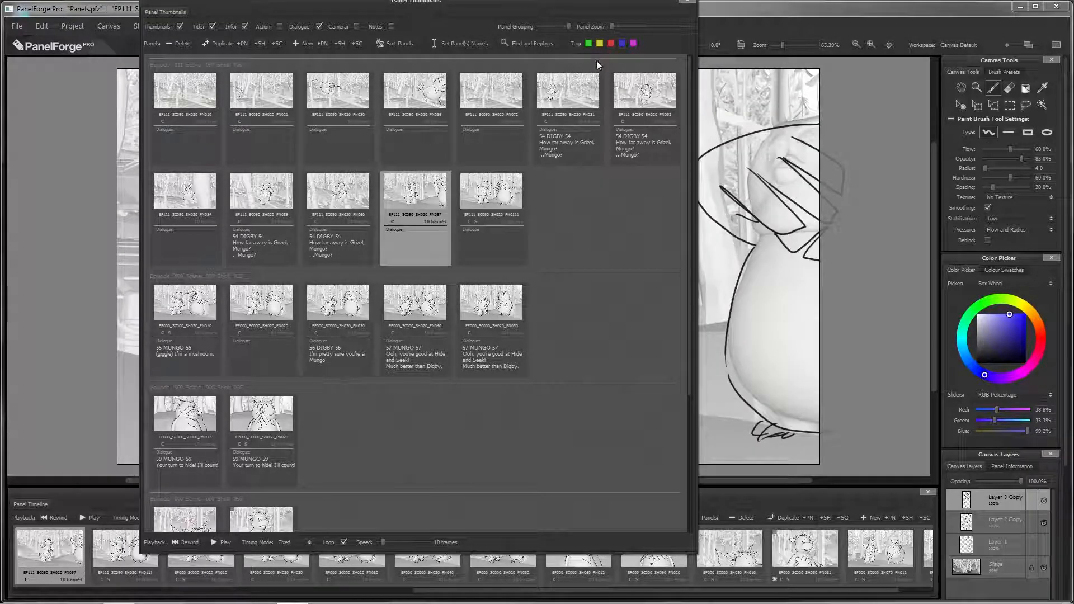
{"action": "left_click", "coordinate": [610, 43]}
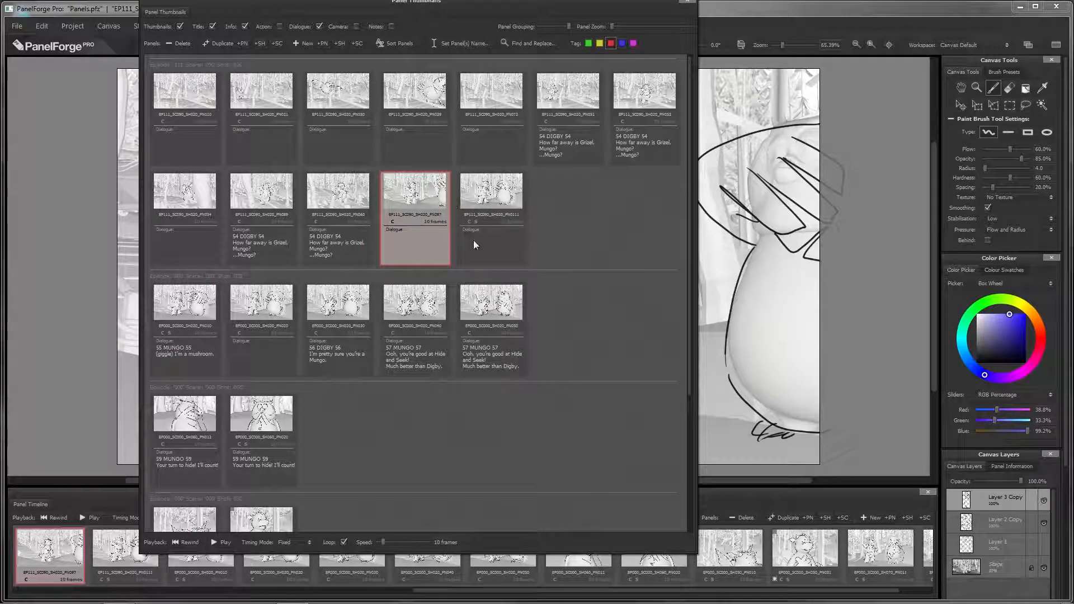
{"action": "left_click", "coordinate": [473, 240]}
{"action": "left_click", "coordinate": [610, 44]}
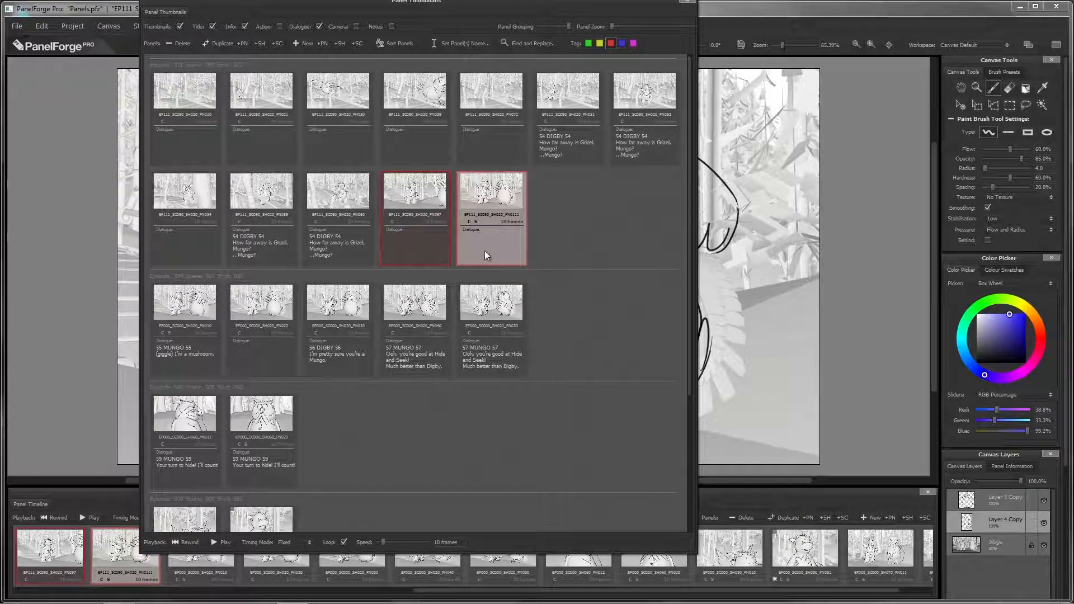
{"action": "left_click", "coordinate": [588, 43]}
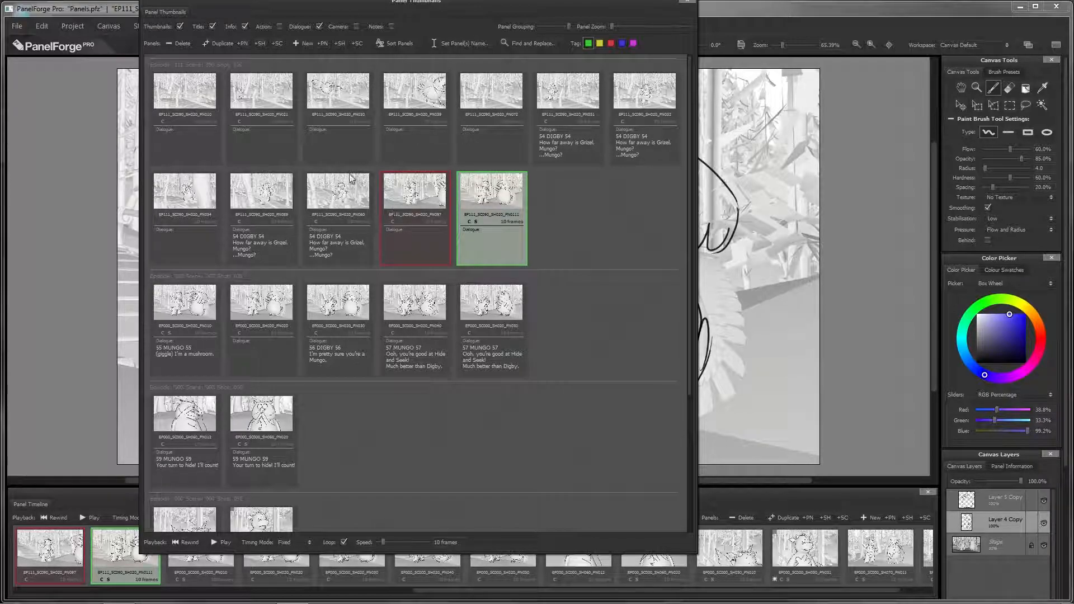
- Remove the colour tags from the last two panels of the first shot group
{"action": "left_click", "coordinate": [588, 44]}
{"action": "left_click", "coordinate": [428, 243]}
{"action": "left_click", "coordinate": [611, 45]}
{"action": "left_click", "coordinate": [611, 43]}
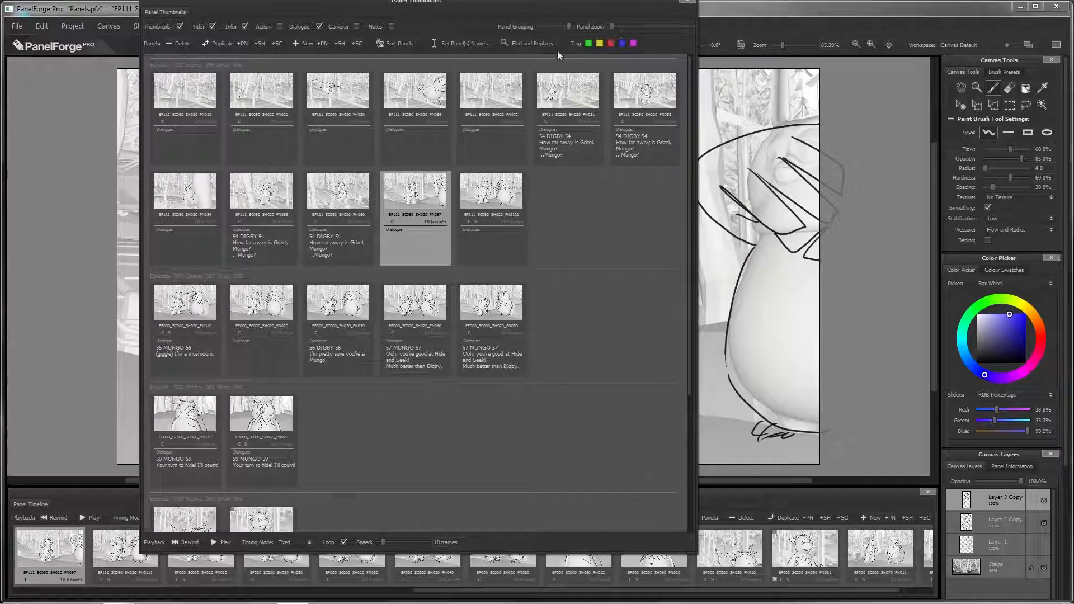
- Open the Set Panel(s) Name dialog and place it beside the thumbnails window
{"action": "left_click", "coordinate": [466, 42]}
{"action": "left_click_drag", "start_coordinate": [538, 241], "coordinate": [827, 122]}
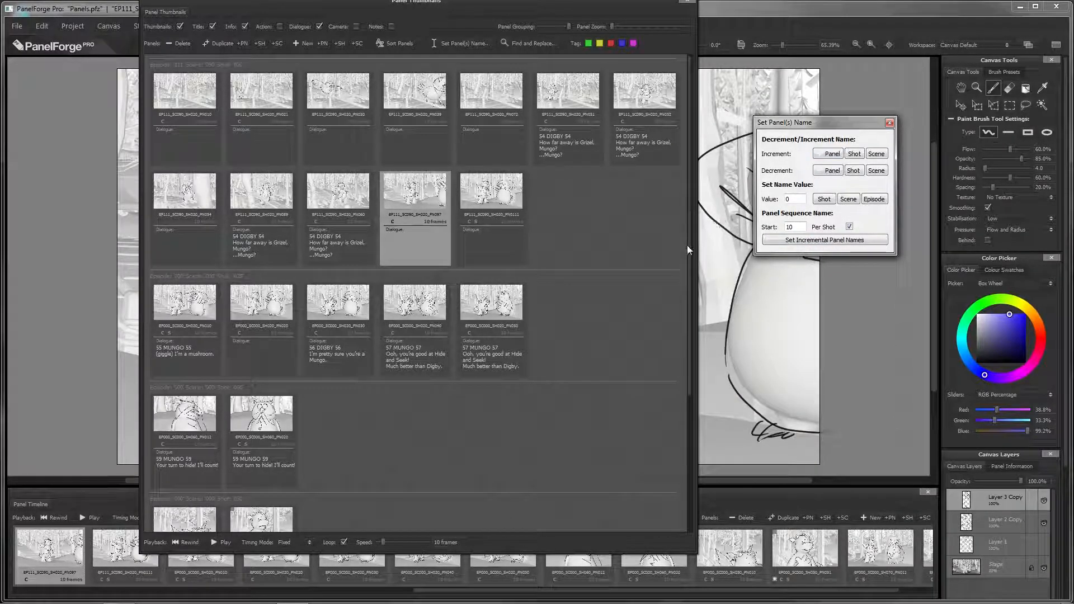
{"action": "scroll", "coordinate": [590, 318], "scroll_direction": "down", "scroll_amount": 1}
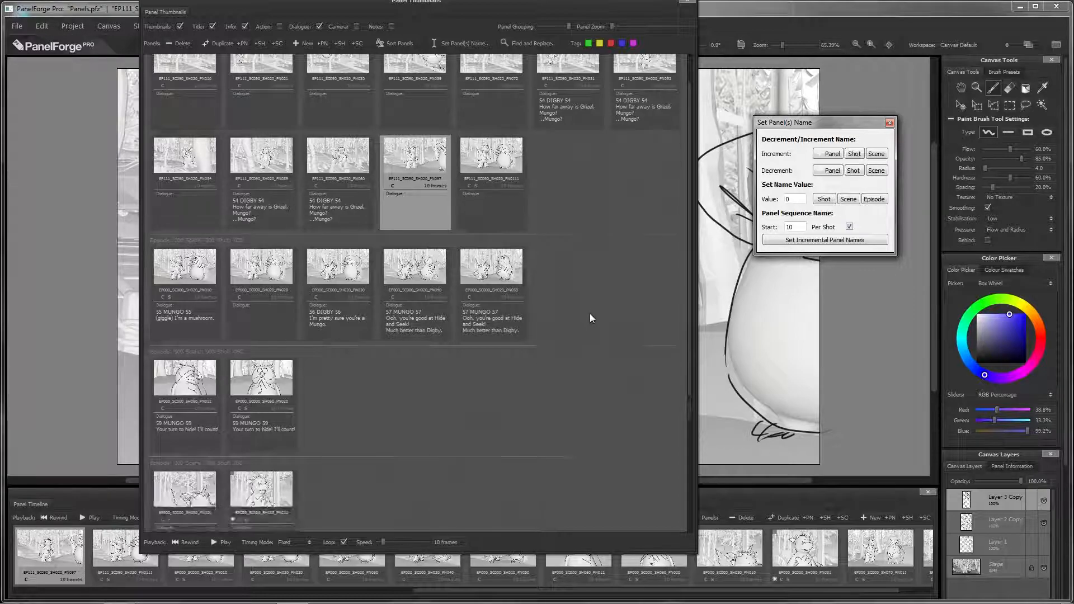
{"action": "scroll", "coordinate": [590, 317], "scroll_direction": "up", "scroll_amount": 1}
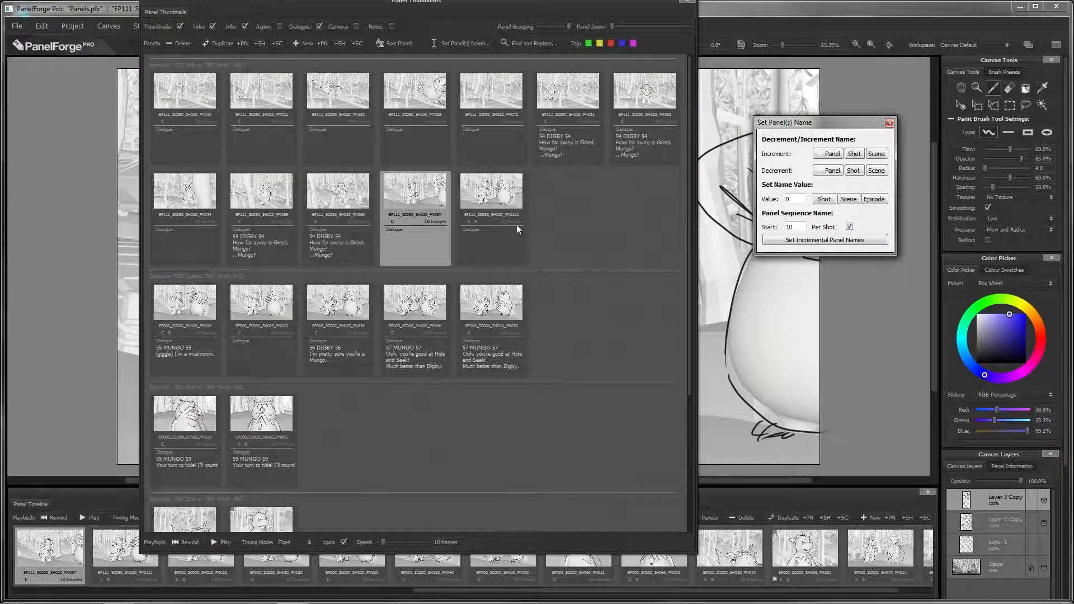
- Set the episode value to 111 for all panels from the second shot group through the last, saving the unsaved panel and accepting the renaming
{"action": "left_click_drag", "start_coordinate": [689, 203], "coordinate": [683, 372]}
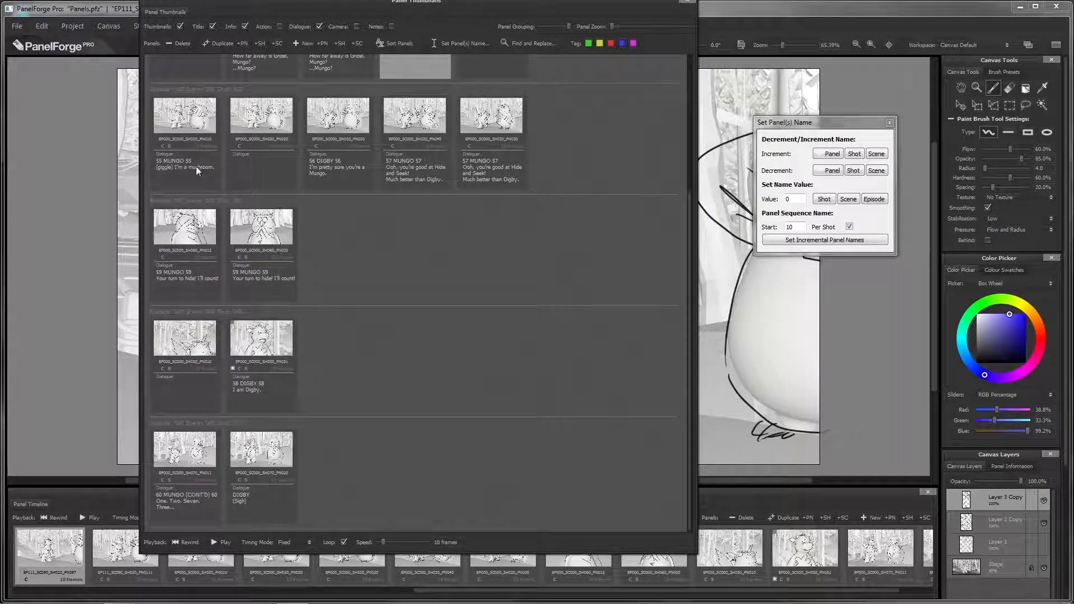
{"action": "left_click", "coordinate": [173, 179]}
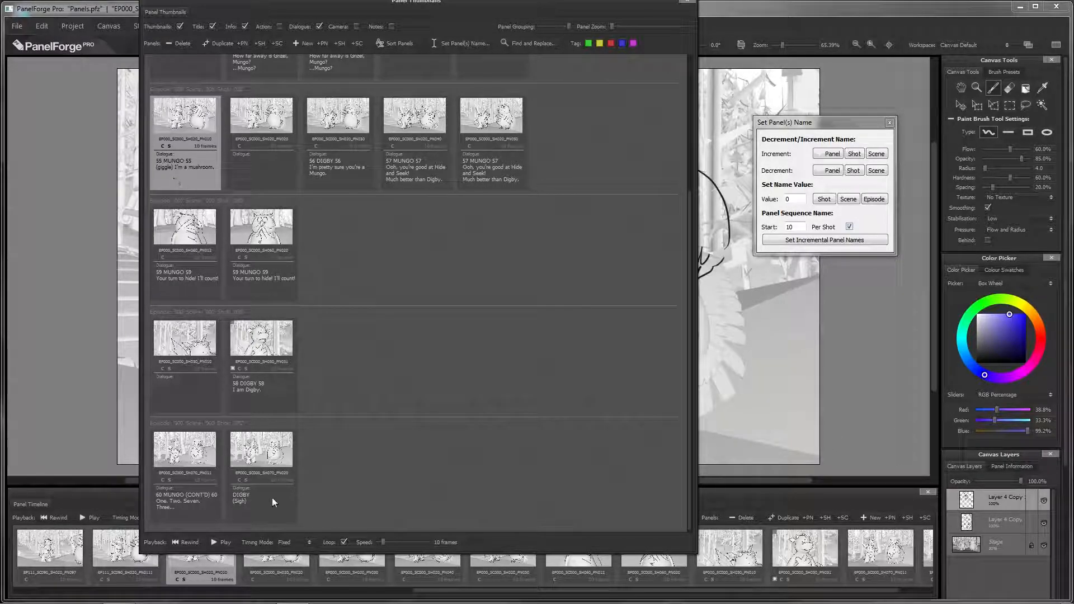
{"action": "left_click", "coordinate": [271, 511], "text": "shift"}
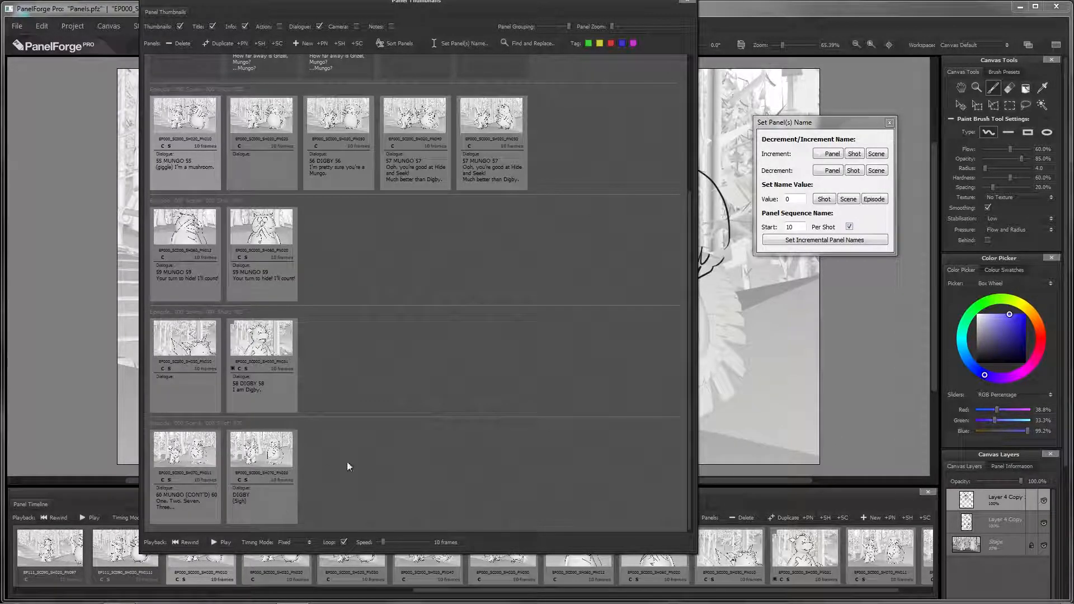
{"action": "left_click", "coordinate": [795, 199]}
{"action": "double_click", "coordinate": [794, 198]}
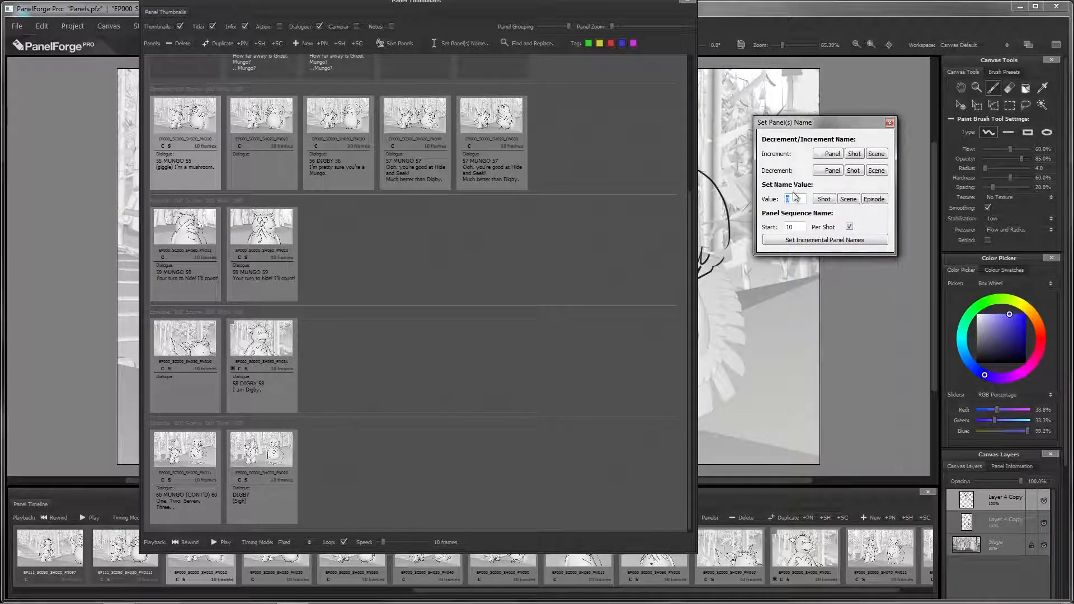
{"action": "type", "text": "111"}
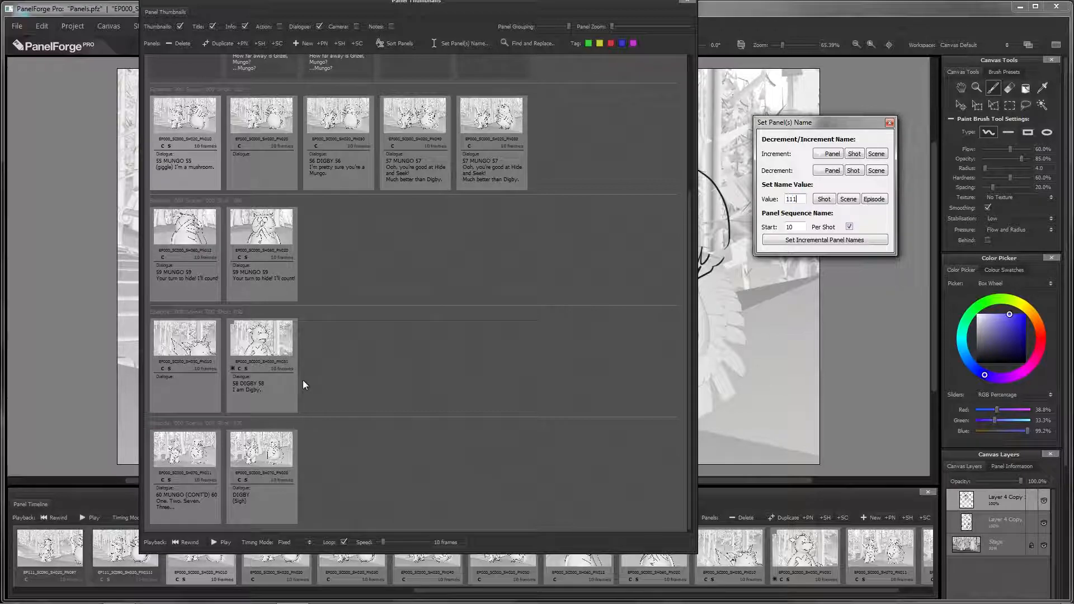
{"action": "left_click", "coordinate": [874, 200]}
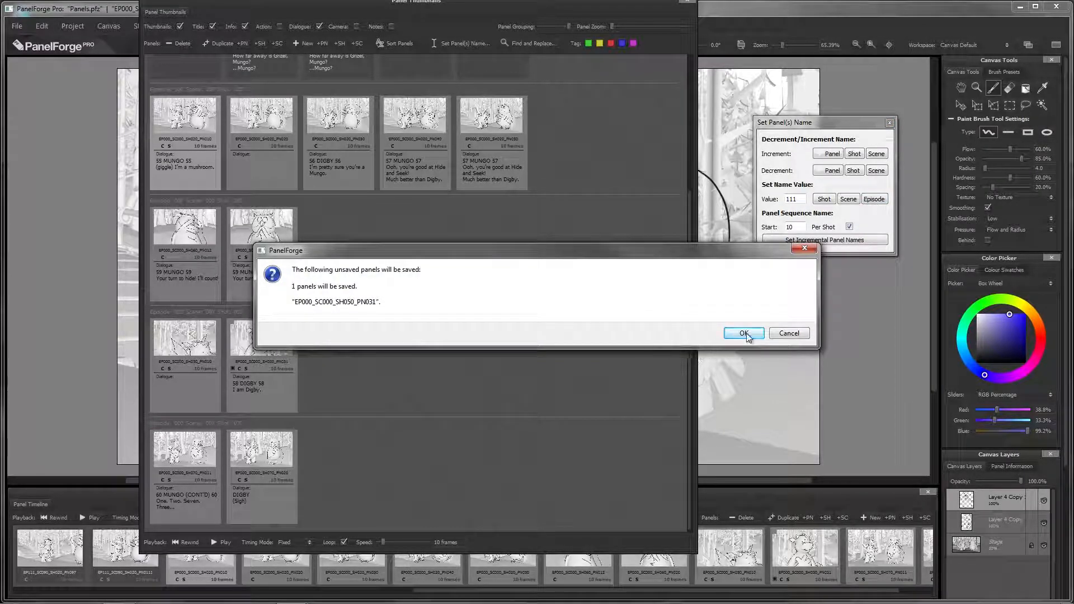
{"action": "left_click", "coordinate": [744, 333]}
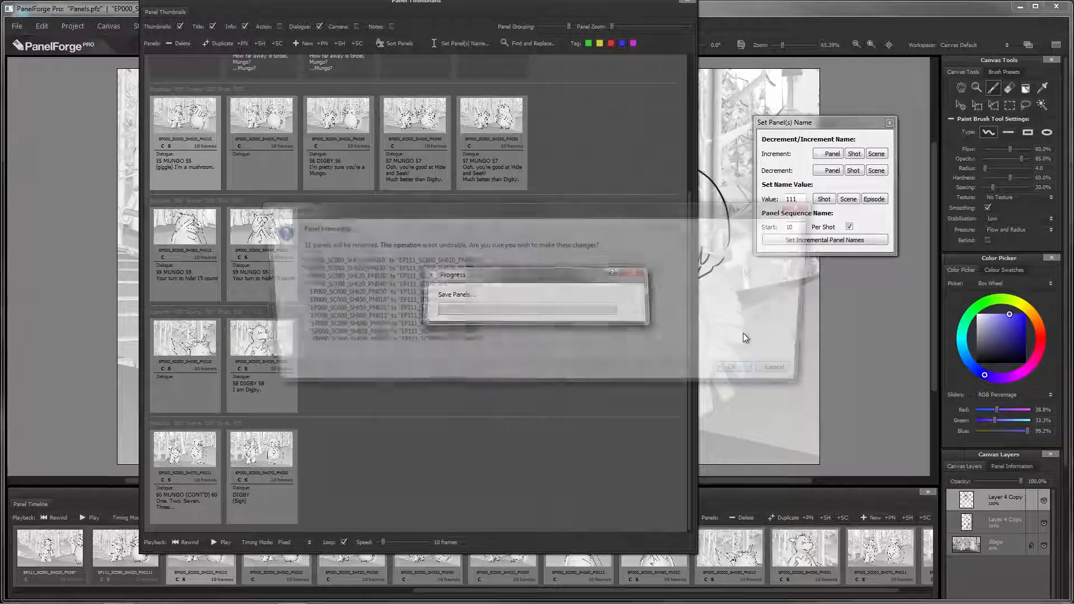
{"action": "left_click", "coordinate": [751, 374]}
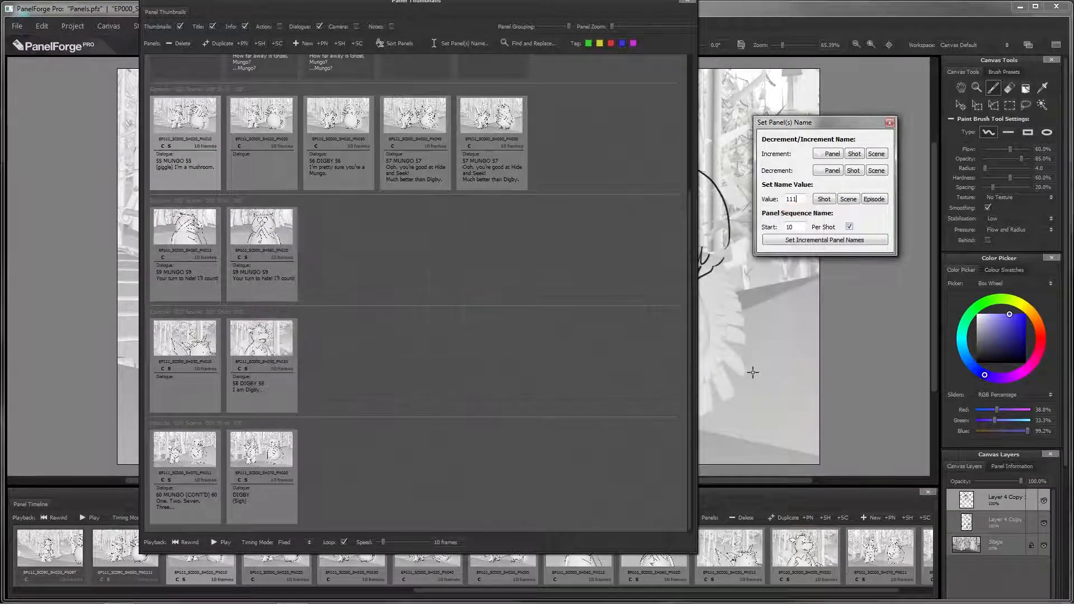
- Rename the two shot 060 panels, PN012 and PN020, by setting their shot value to 50
{"action": "scroll", "coordinate": [441, 221], "scroll_direction": "up", "scroll_amount": 3}
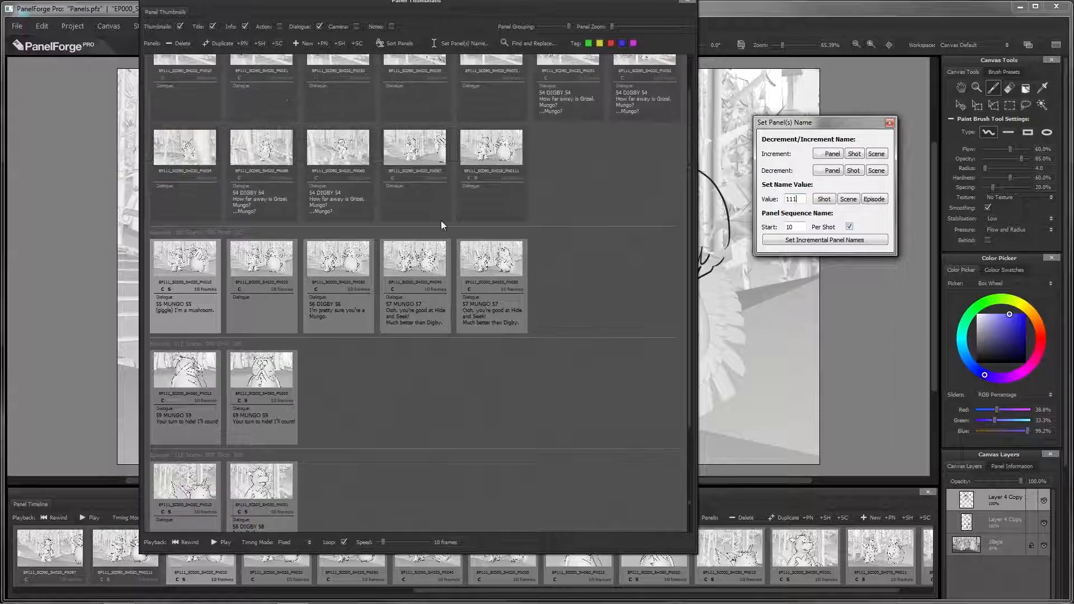
{"action": "scroll", "coordinate": [220, 200], "scroll_direction": "down", "scroll_amount": 2}
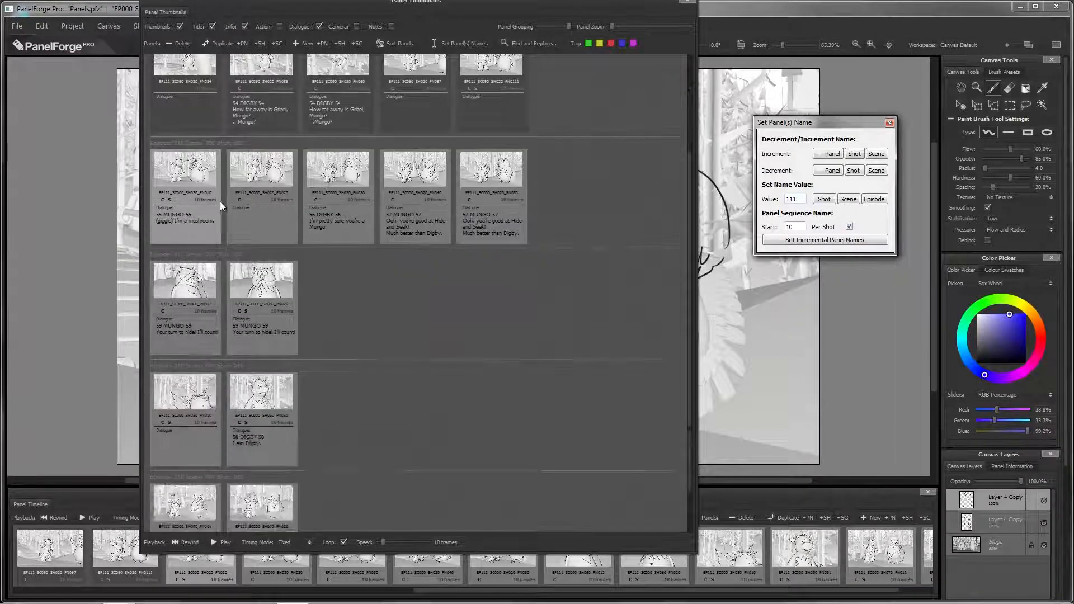
{"action": "scroll", "coordinate": [491, 421], "scroll_direction": "down", "scroll_amount": 1}
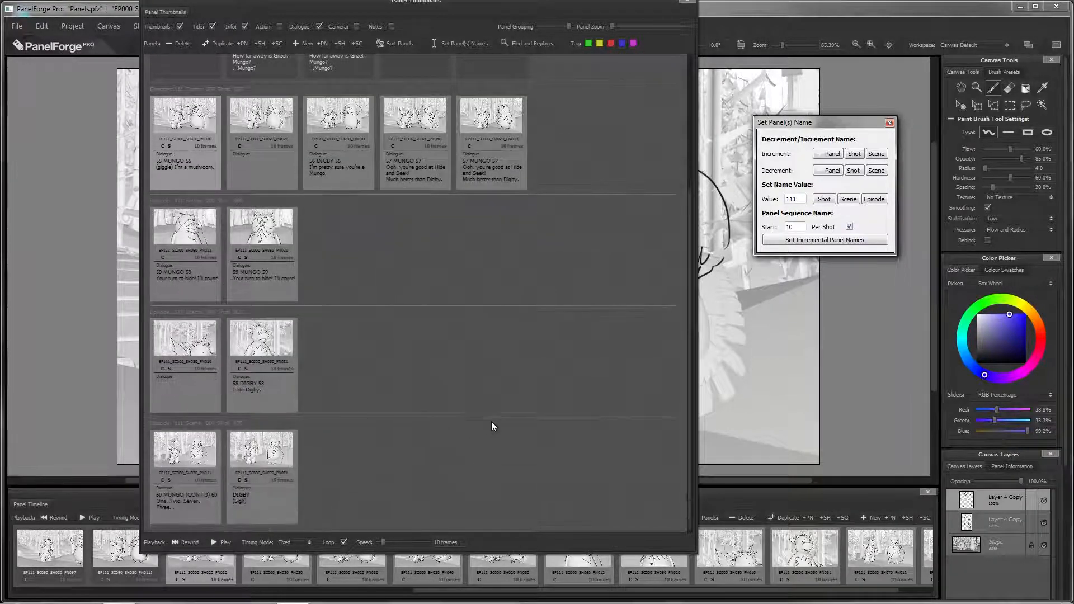
{"action": "left_click", "coordinate": [250, 243]}
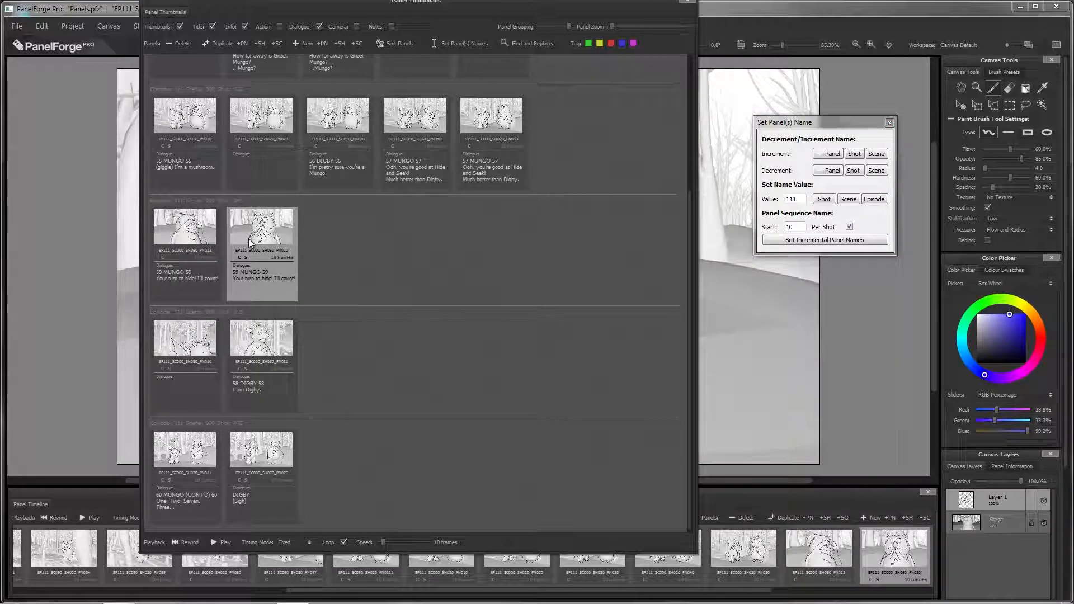
{"action": "left_click", "coordinate": [194, 271]}
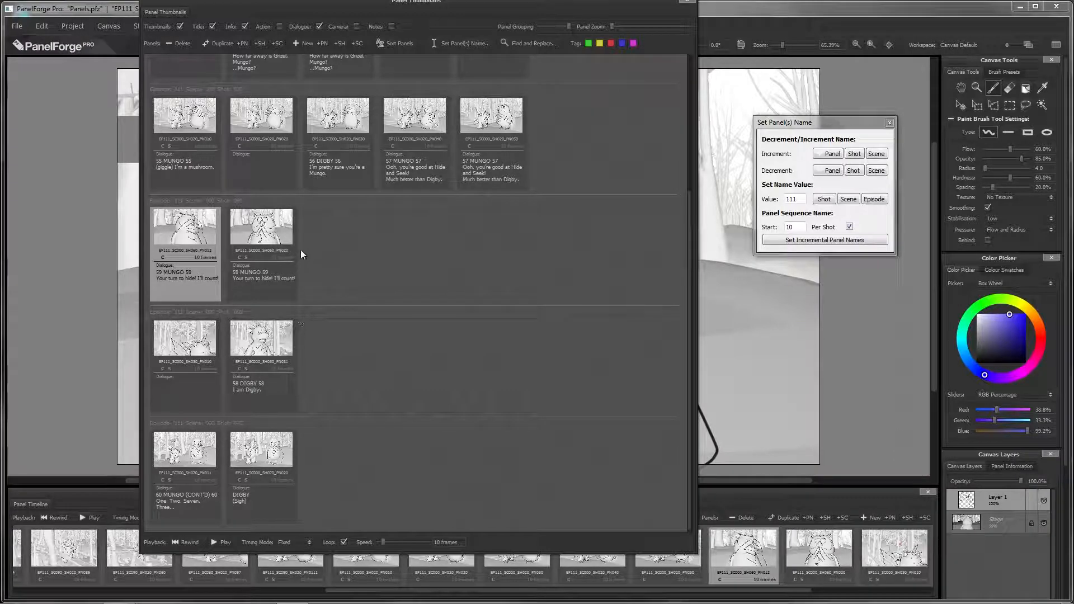
{"action": "left_click", "coordinate": [264, 256], "text": "ctrl"}
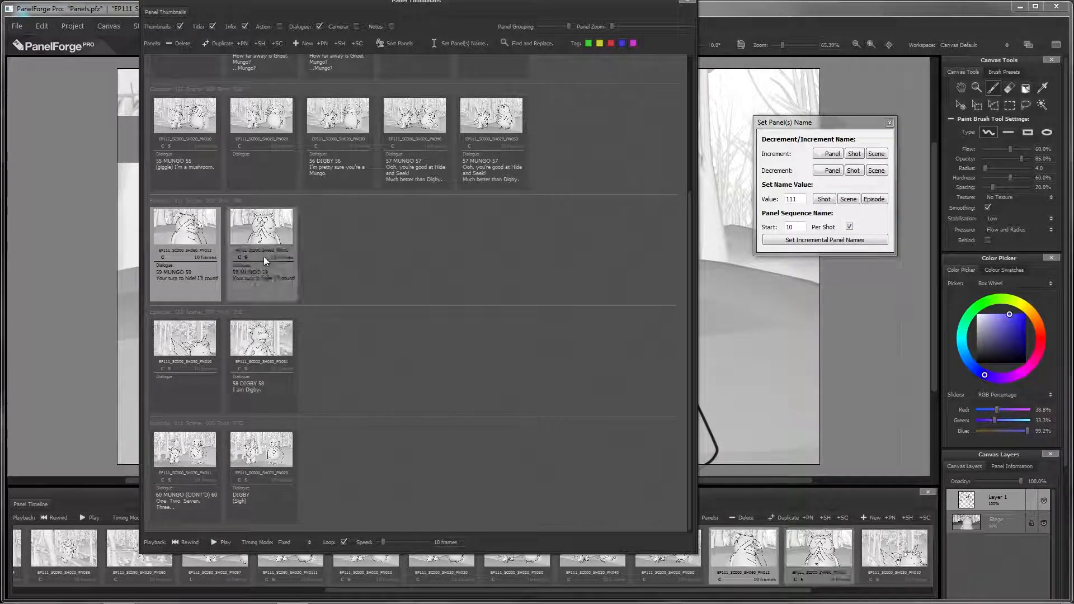
{"action": "left_click_drag", "start_coordinate": [804, 199], "coordinate": [769, 201]}
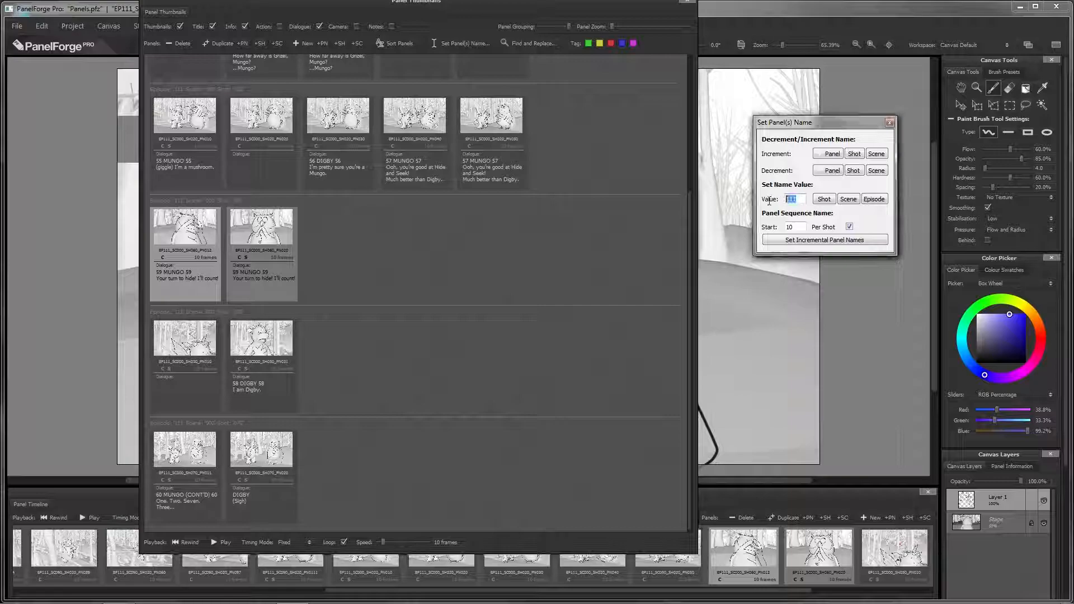
{"action": "type", "text": "5"}
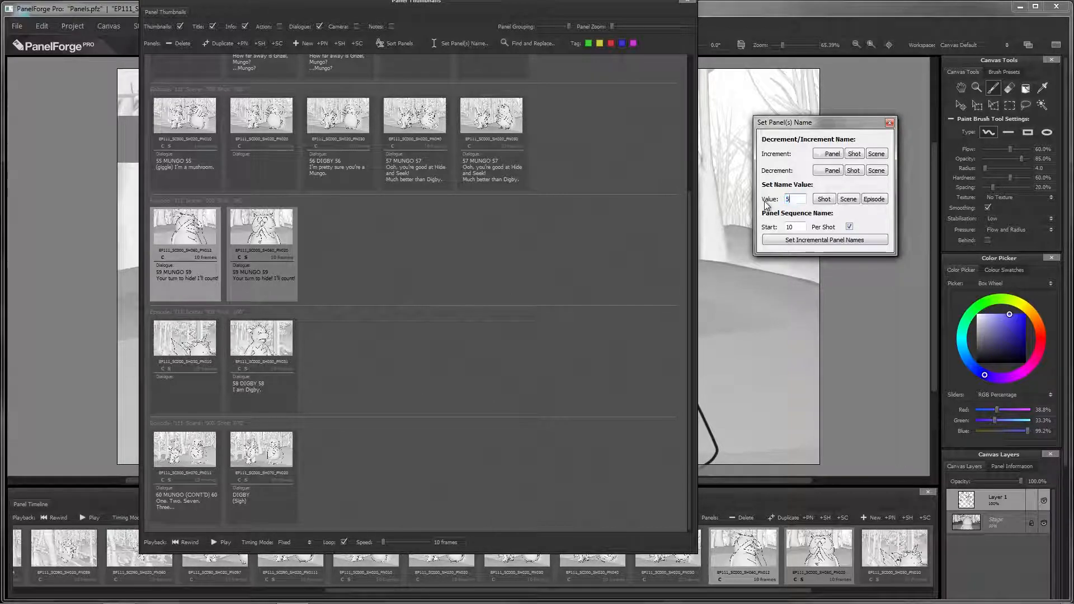
{"action": "type", "text": "0"}
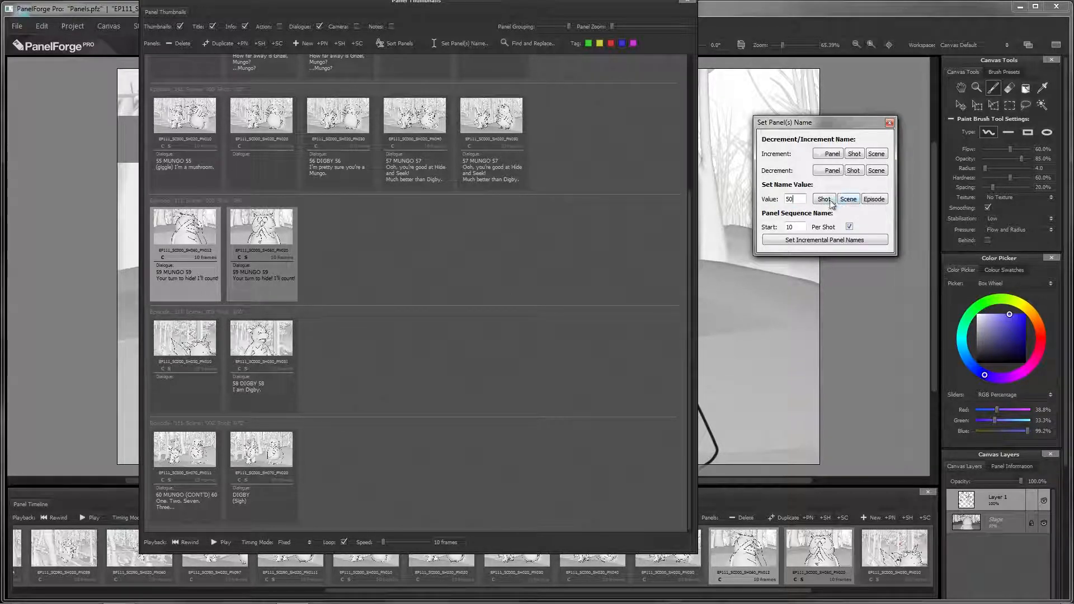
{"action": "left_click", "coordinate": [830, 200]}
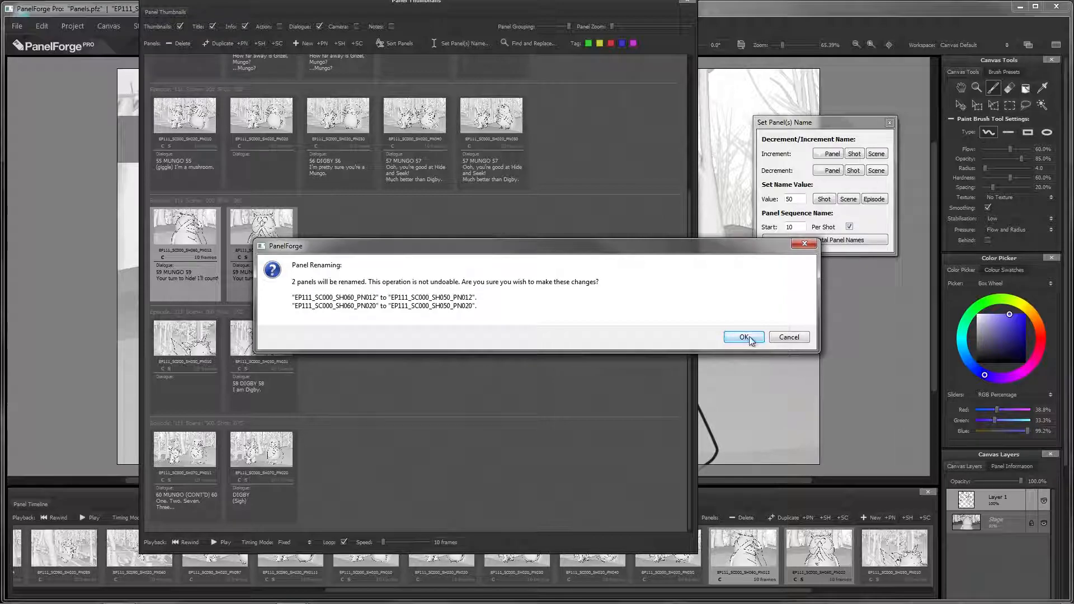
{"action": "left_click", "coordinate": [744, 337]}
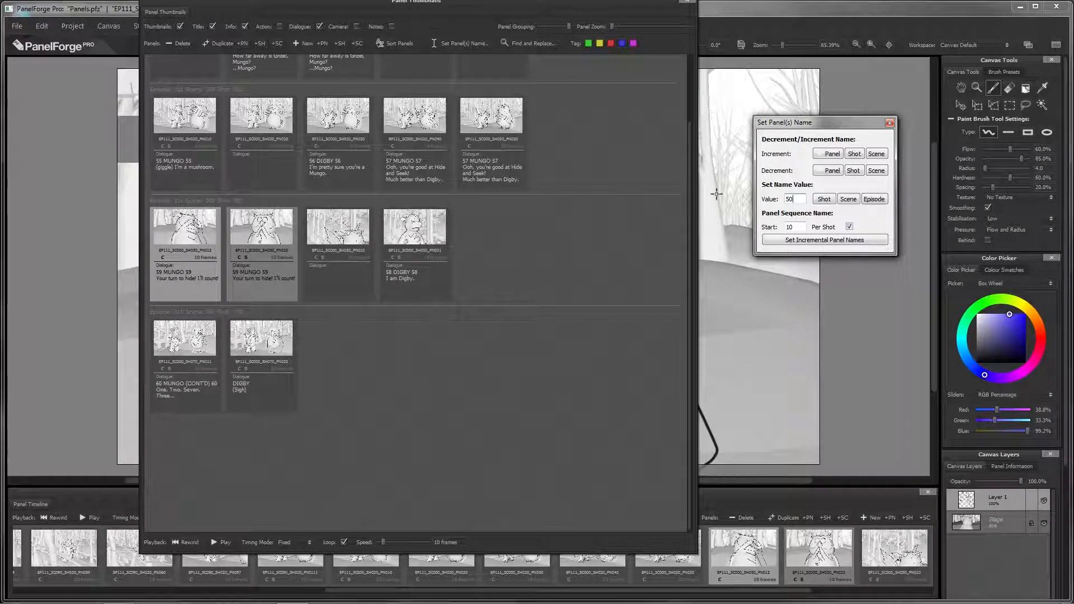
- Set the shot value to 60 for panels PN010 and PN031, the last two in the shot 050 group
{"action": "double_click", "coordinate": [784, 200]}
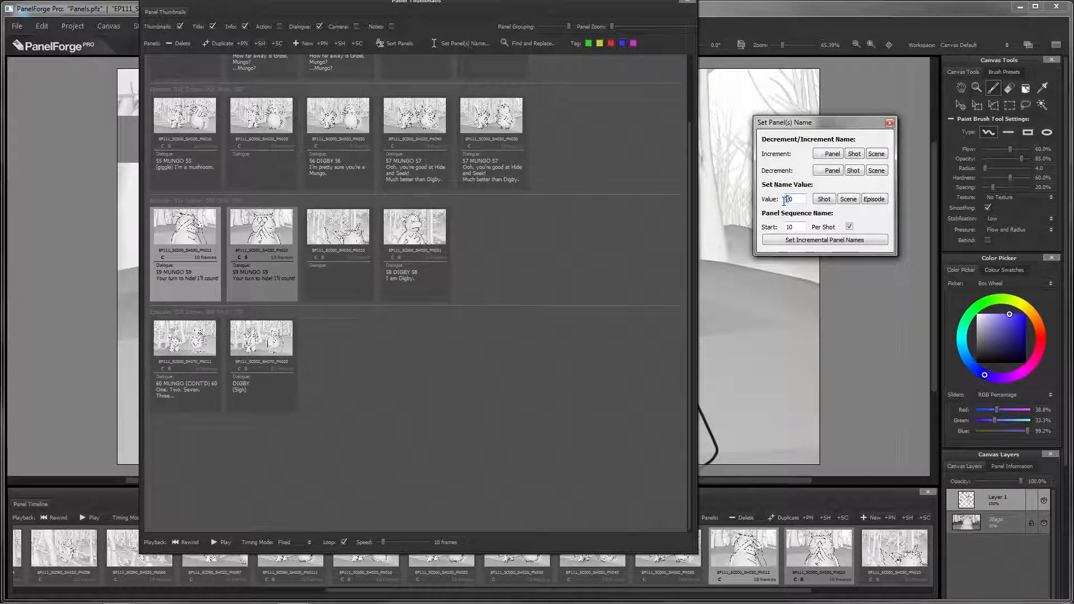
{"action": "scroll", "coordinate": [344, 281], "scroll_direction": "up", "scroll_amount": 2}
{"action": "left_click", "coordinate": [344, 281]}
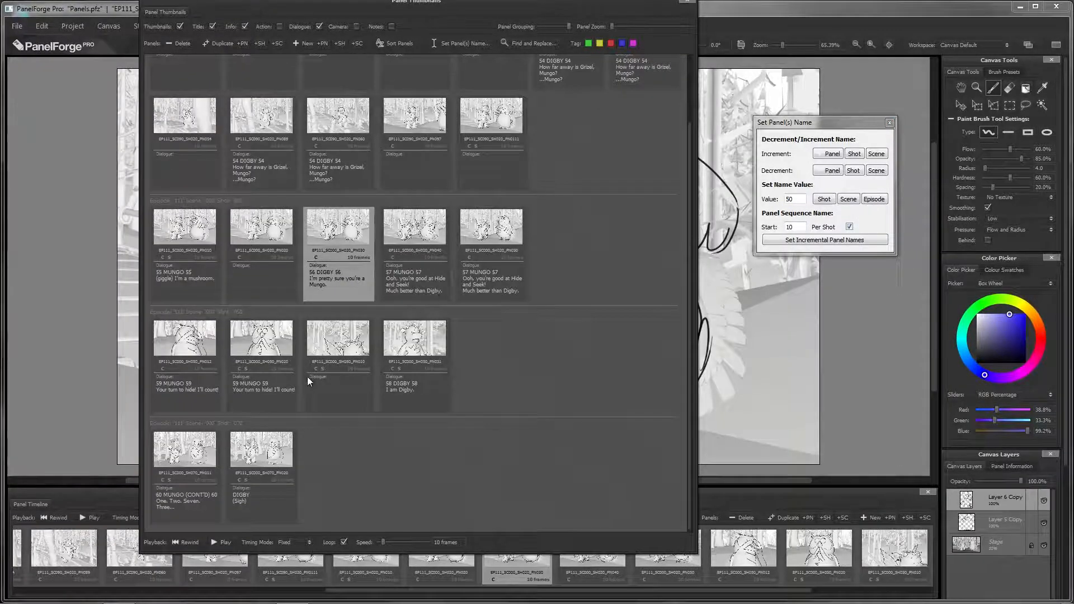
{"action": "left_click", "coordinate": [307, 377]}
{"action": "left_click", "coordinate": [422, 401], "text": "ctrl"}
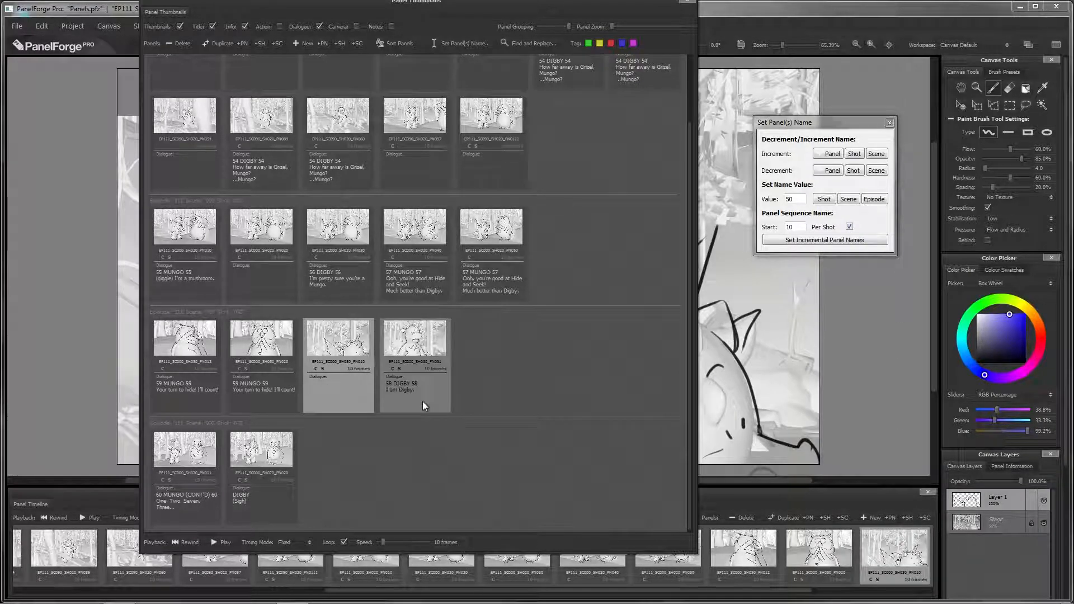
{"action": "left_click", "coordinate": [789, 199]}
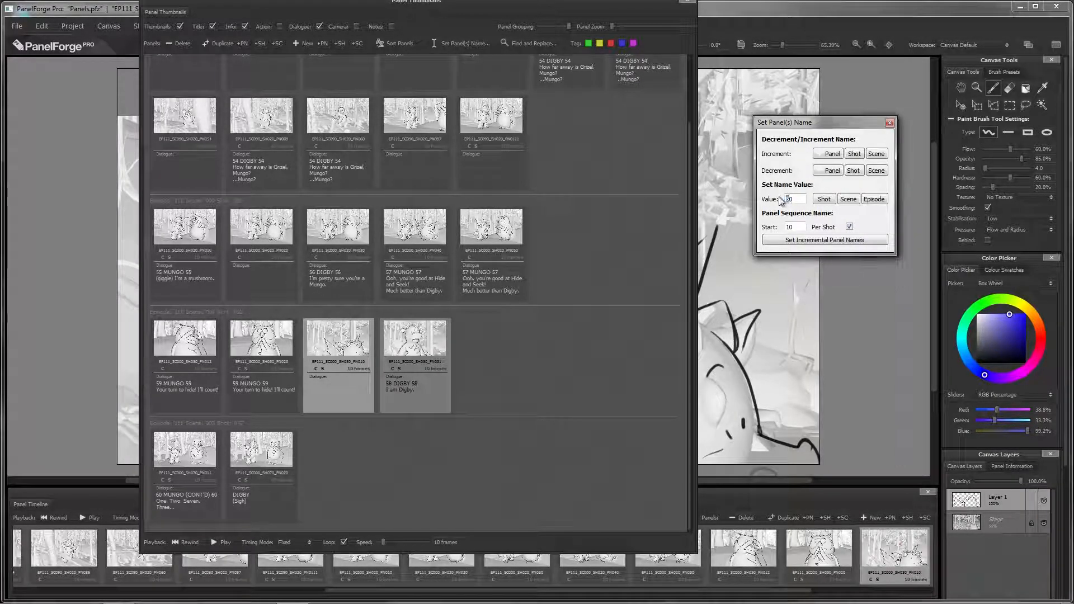
{"action": "left_click", "coordinate": [826, 200]}
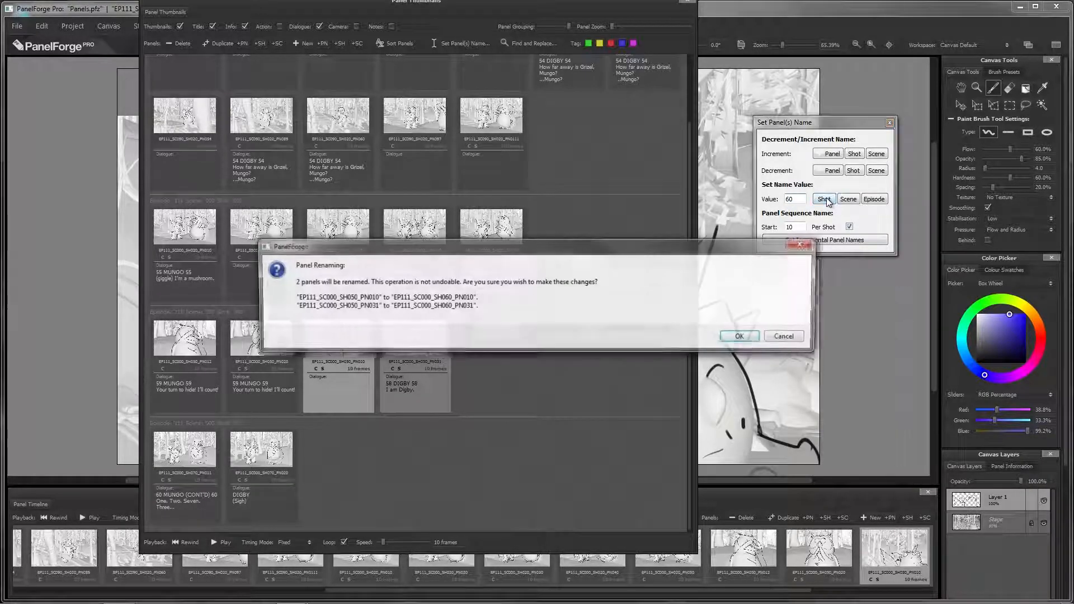
{"action": "left_click", "coordinate": [739, 336]}
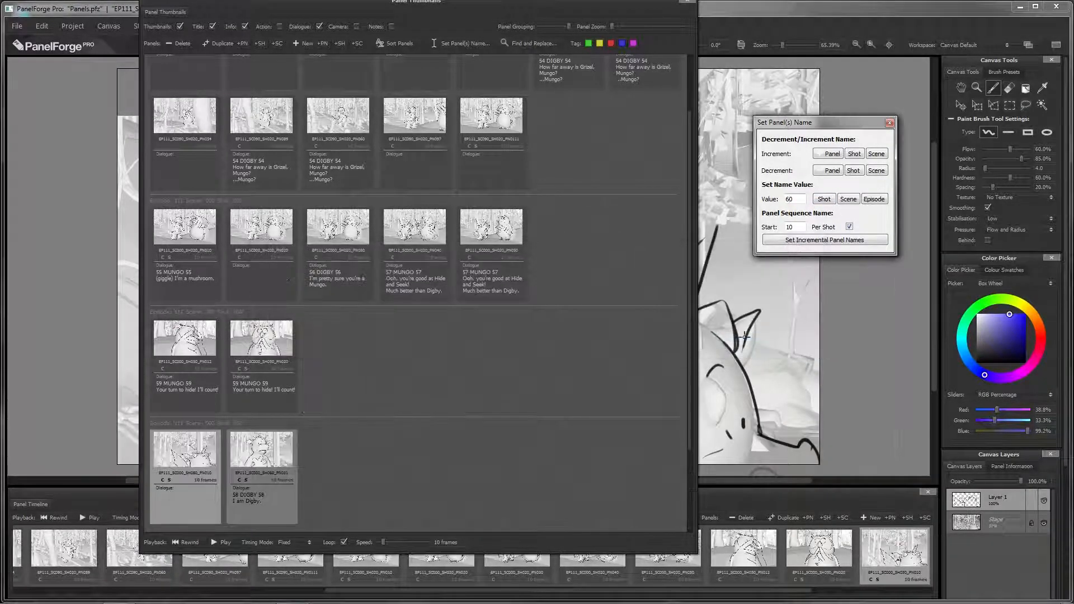
{"action": "scroll", "coordinate": [316, 360], "scroll_direction": "down", "scroll_amount": 1}
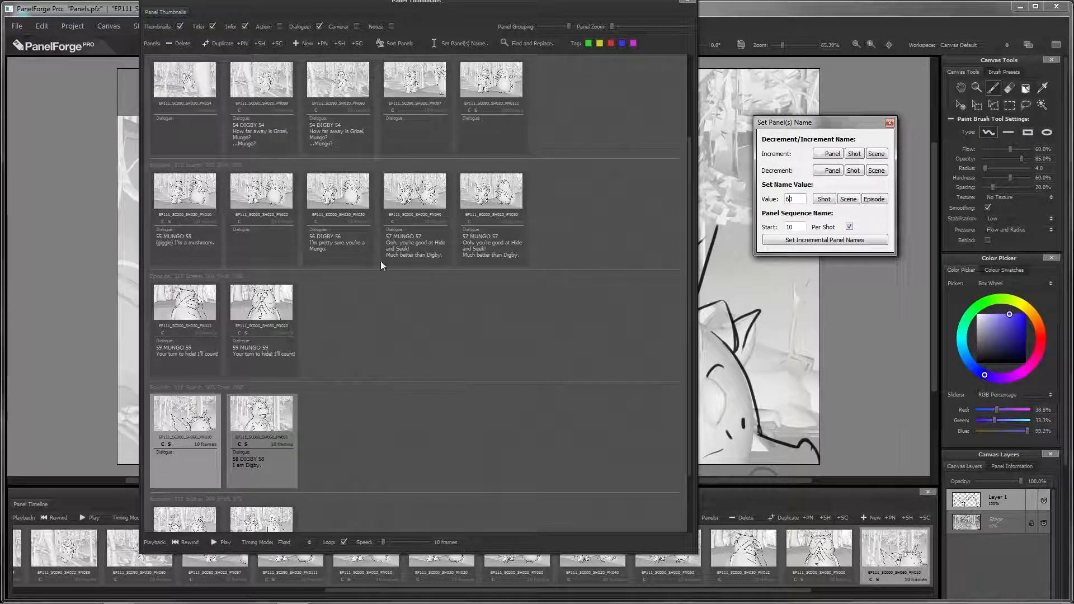
{"action": "scroll", "coordinate": [466, 368], "scroll_direction": "up", "scroll_amount": 3}
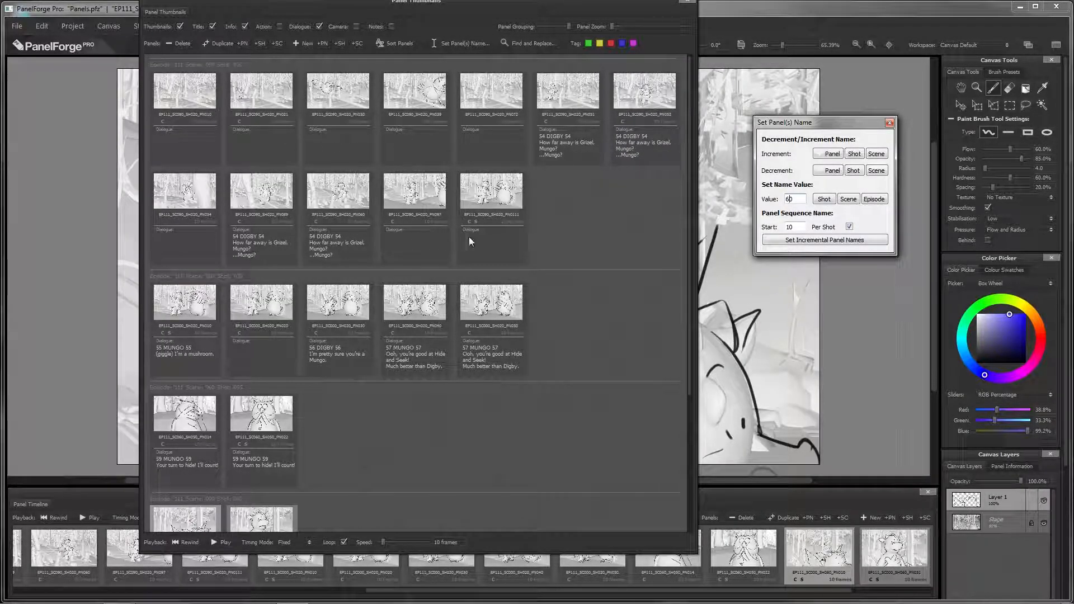
- Keep the project's panel numbering increment at 10 in the Panel Naming settings and accept renaming the existing panels
{"action": "scroll", "coordinate": [289, 302], "scroll_direction": "down", "scroll_amount": 1}
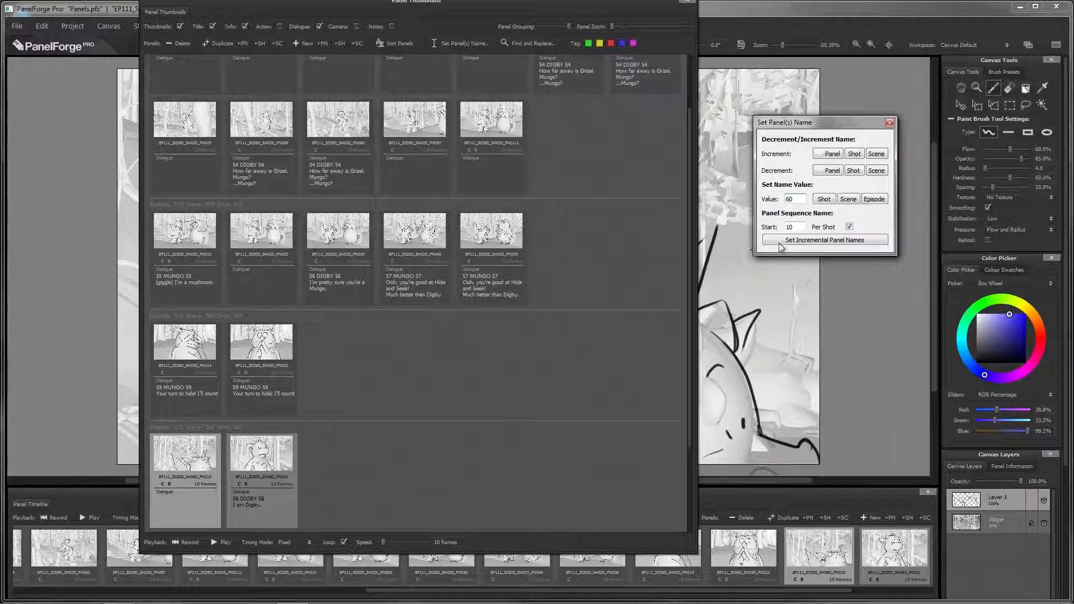
{"action": "left_click", "coordinate": [74, 26]}
{"action": "mouse_move", "coordinate": [108, 26]}
{"action": "mouse_move", "coordinate": [72, 26]}
{"action": "mouse_move", "coordinate": [84, 60]}
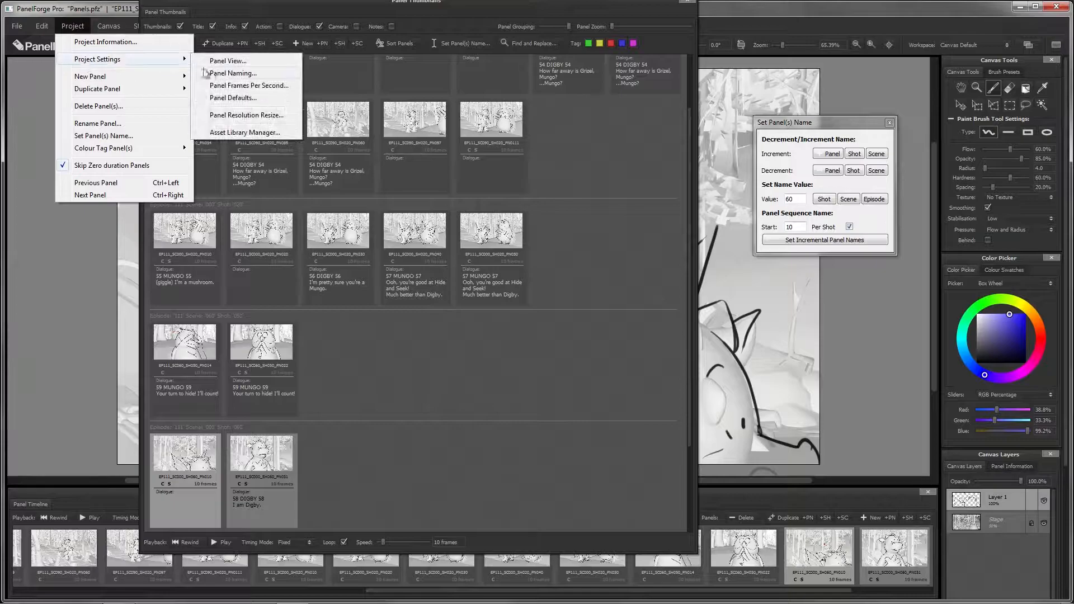
{"action": "left_click", "coordinate": [226, 74]}
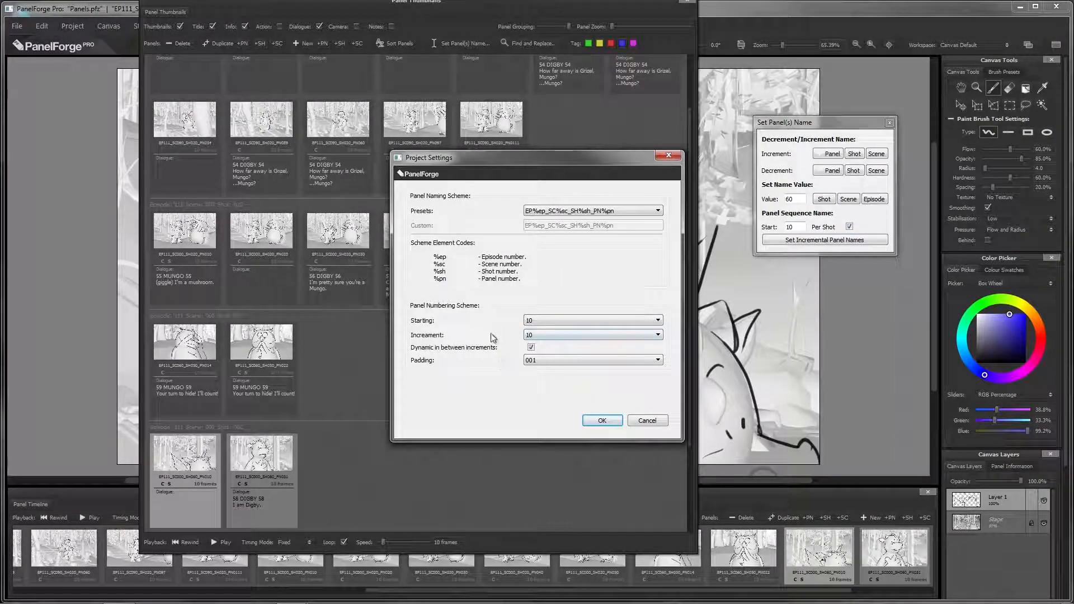
{"action": "left_click", "coordinate": [658, 335]}
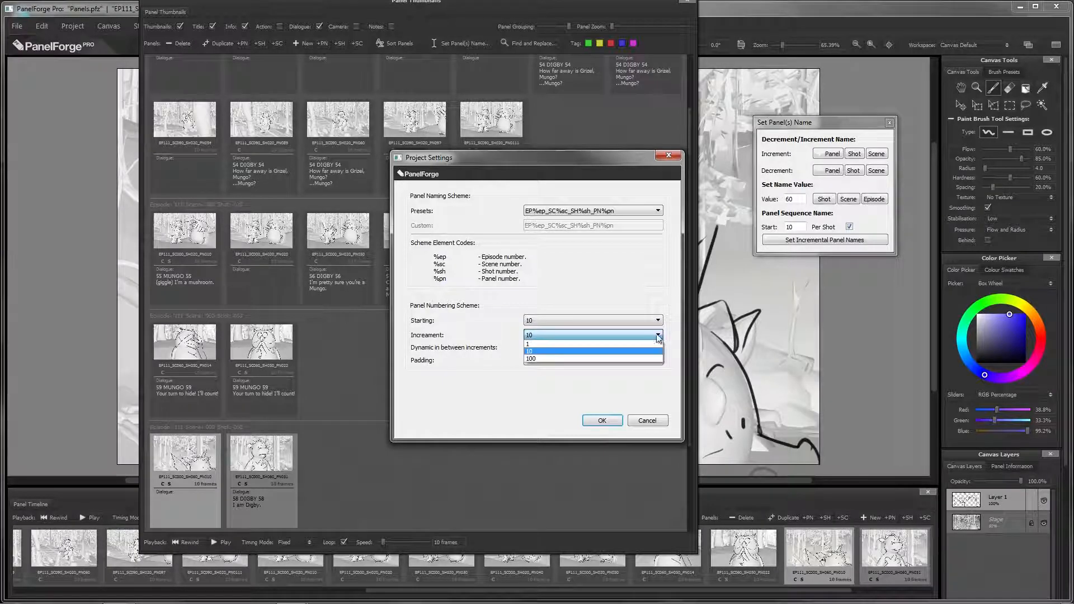
{"action": "left_click", "coordinate": [612, 351]}
{"action": "left_click", "coordinate": [594, 422]}
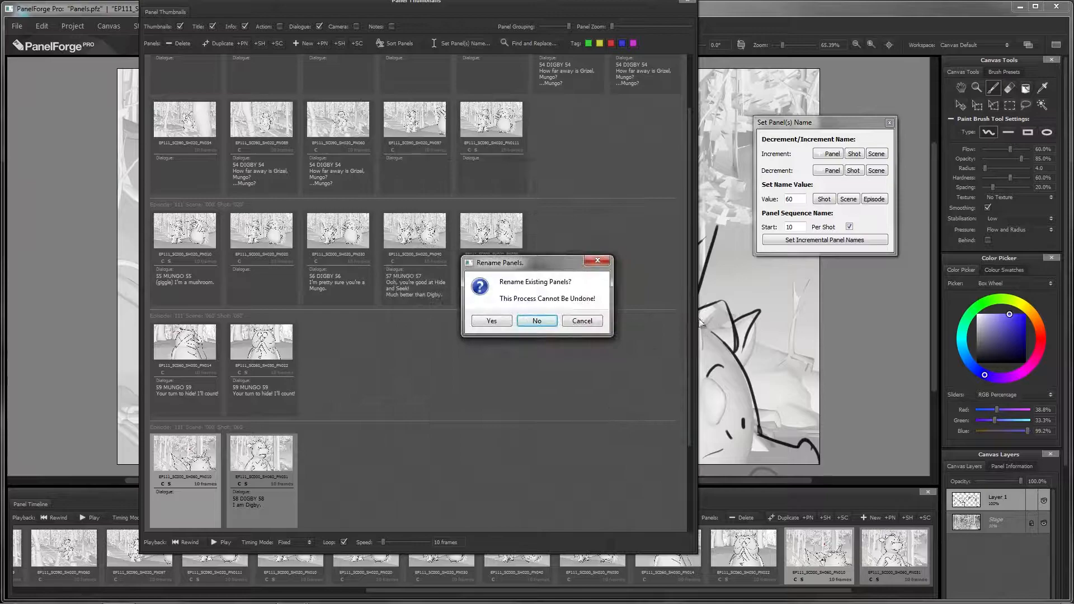
{"action": "left_click", "coordinate": [505, 321]}
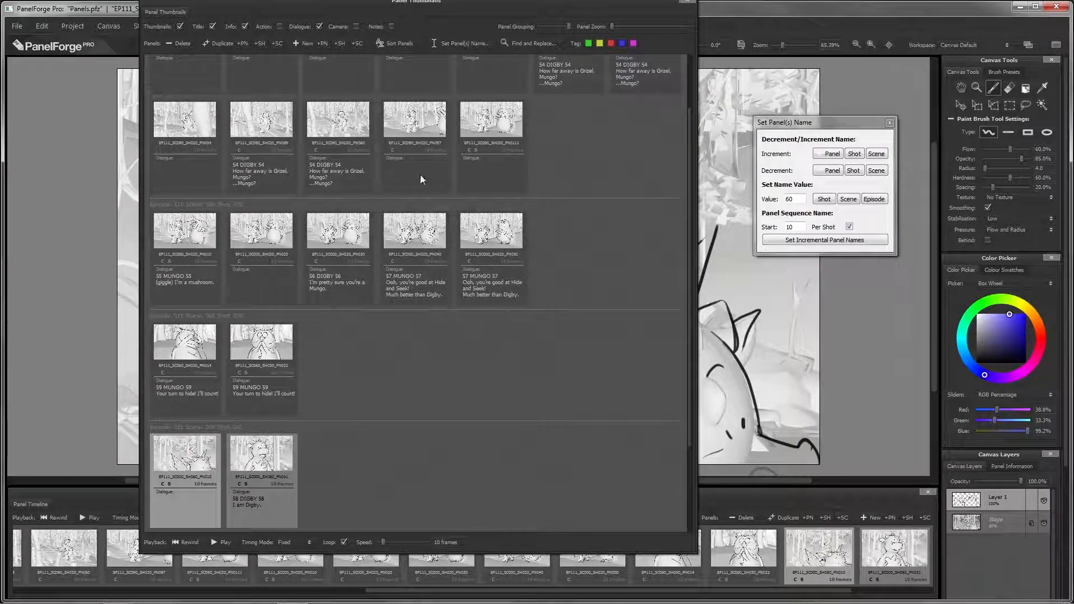
{"action": "scroll", "coordinate": [616, 292], "scroll_direction": "up", "scroll_amount": 2}
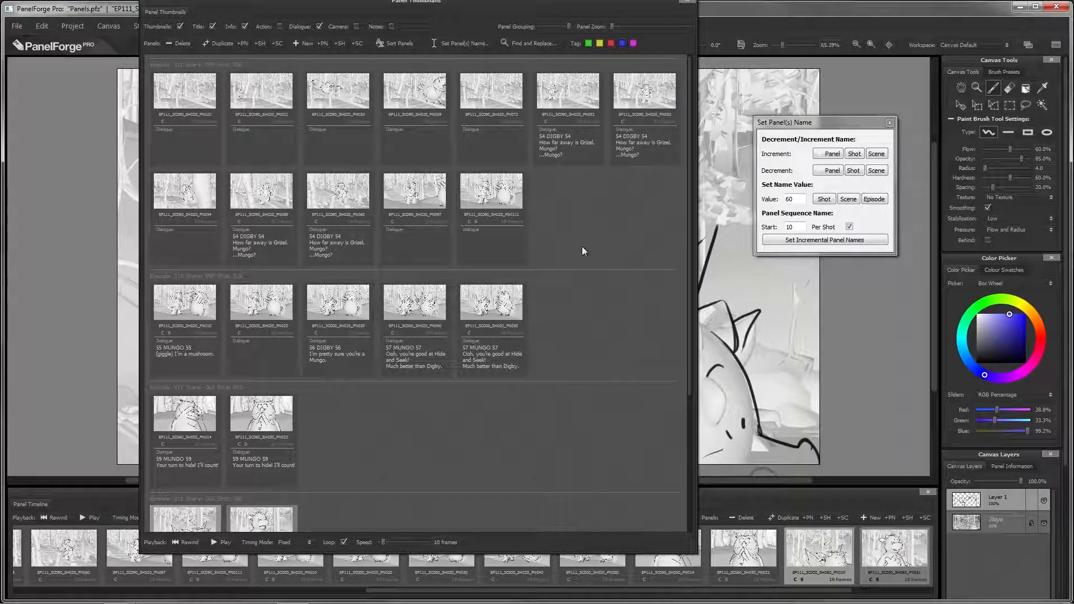
{"action": "scroll", "coordinate": [578, 326], "scroll_direction": "down", "scroll_amount": 2}
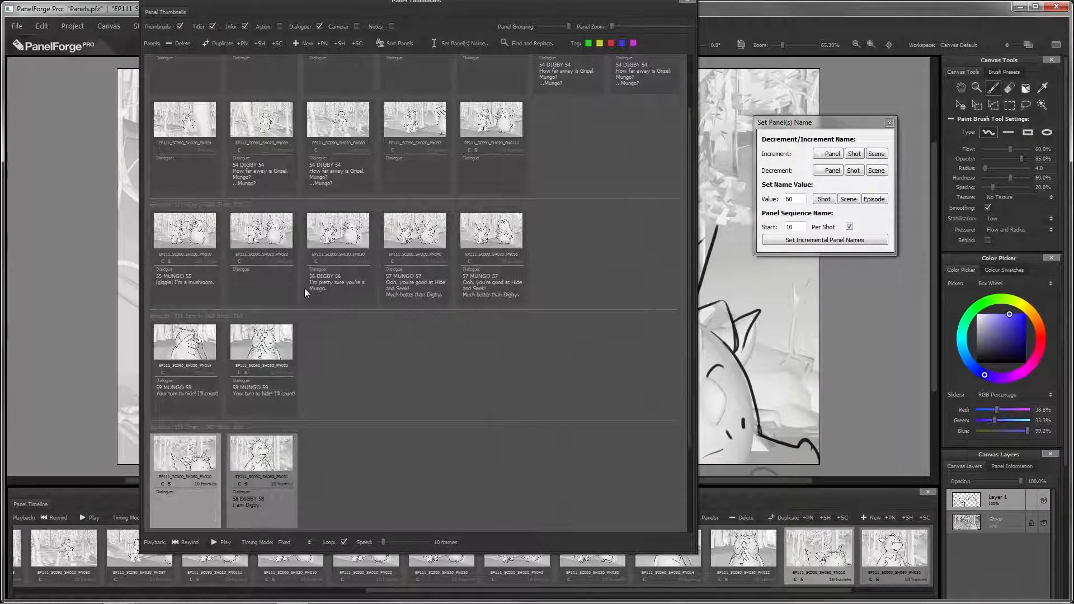
{"action": "scroll", "coordinate": [618, 241], "scroll_direction": "up", "scroll_amount": 2}
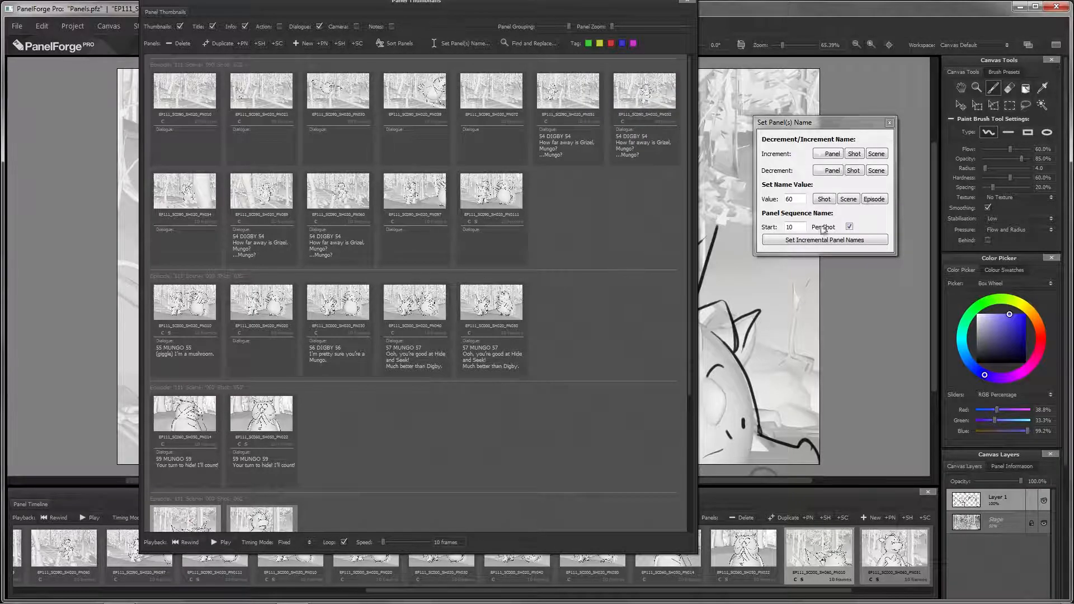
{"action": "left_click", "coordinate": [850, 226]}
{"action": "left_click", "coordinate": [173, 131]}
{"action": "scroll", "coordinate": [466, 324], "scroll_direction": "down", "scroll_amount": 5}
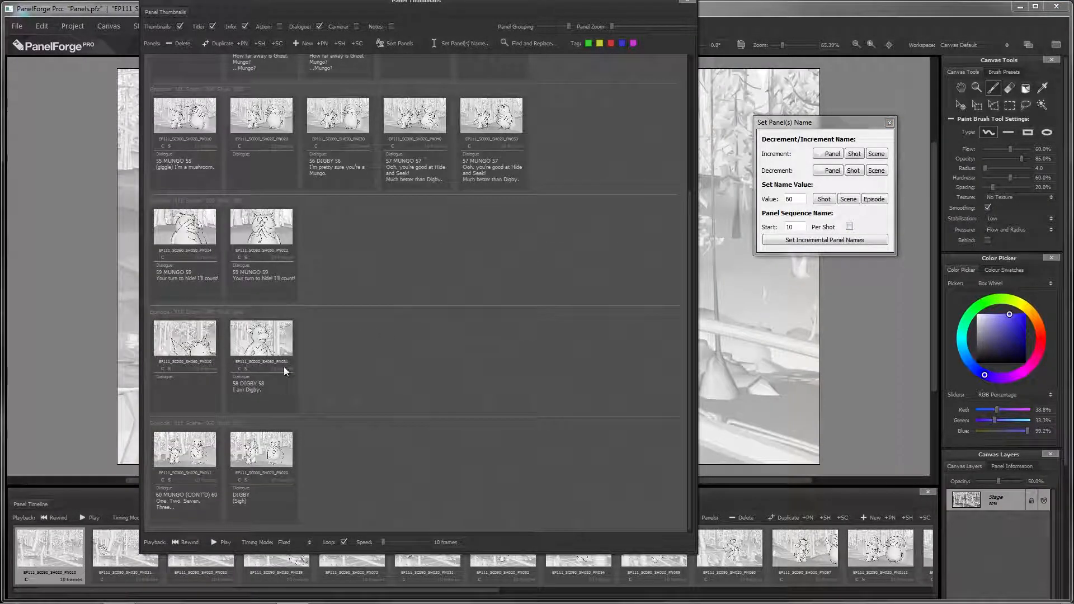
{"action": "left_click", "coordinate": [263, 508], "text": "shift"}
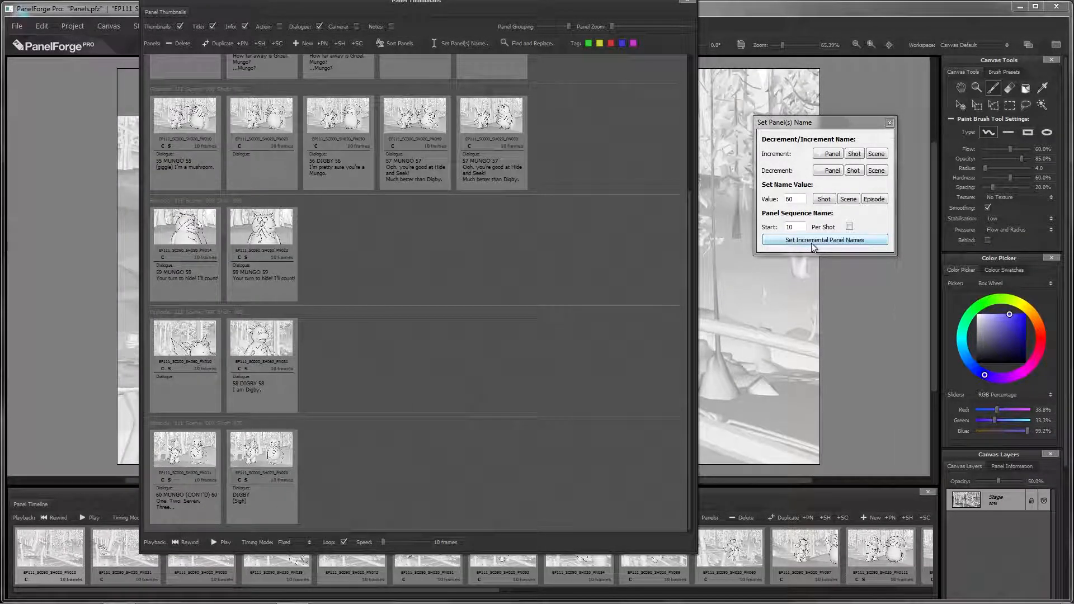
{"action": "scroll", "coordinate": [520, 307], "scroll_direction": "up", "scroll_amount": 5}
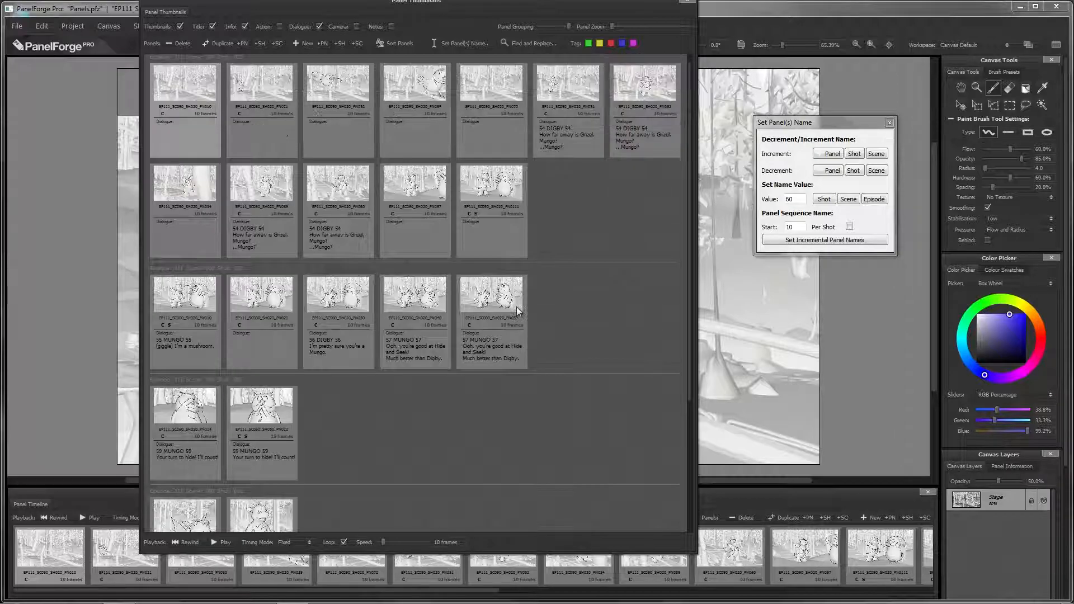
{"action": "scroll", "coordinate": [392, 232], "scroll_direction": "down", "scroll_amount": 2}
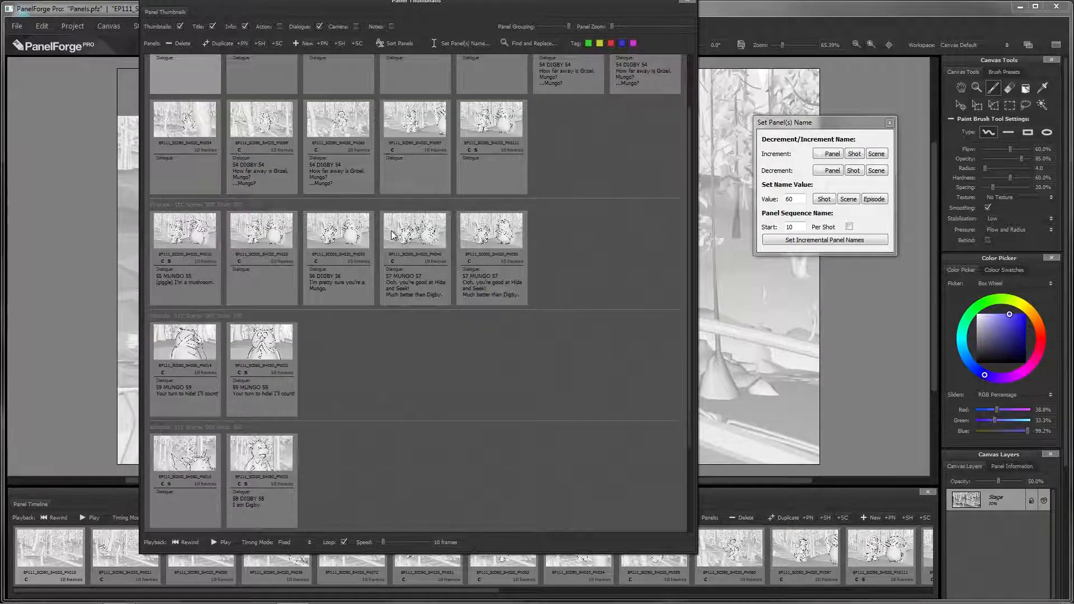
{"action": "scroll", "coordinate": [358, 322], "scroll_direction": "down", "scroll_amount": 3}
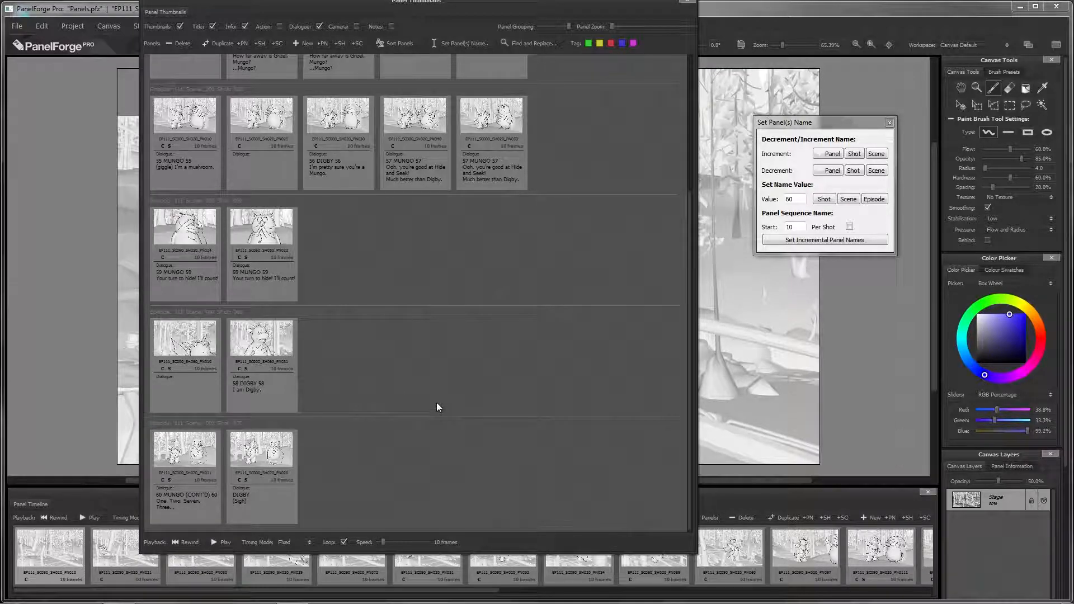
{"action": "left_click", "coordinate": [849, 227]}
- Set incremental panel names starting at 10 per shot for all panels from first to last, accepting the renaming
{"action": "scroll", "coordinate": [645, 322], "scroll_direction": "up", "scroll_amount": 2}
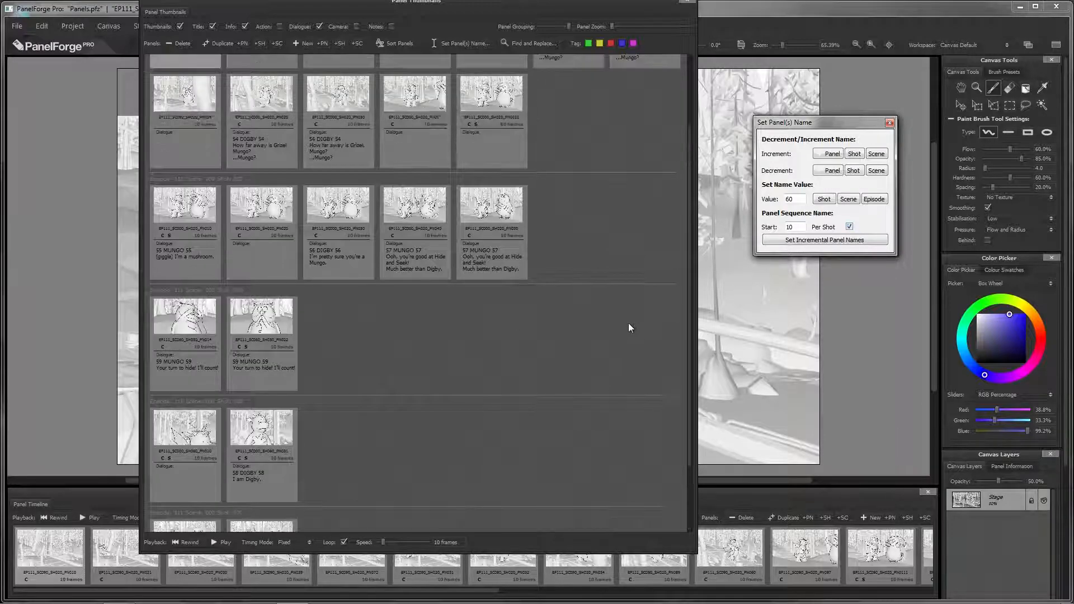
{"action": "scroll", "coordinate": [629, 327], "scroll_direction": "up", "scroll_amount": 2}
{"action": "left_click", "coordinate": [207, 144]}
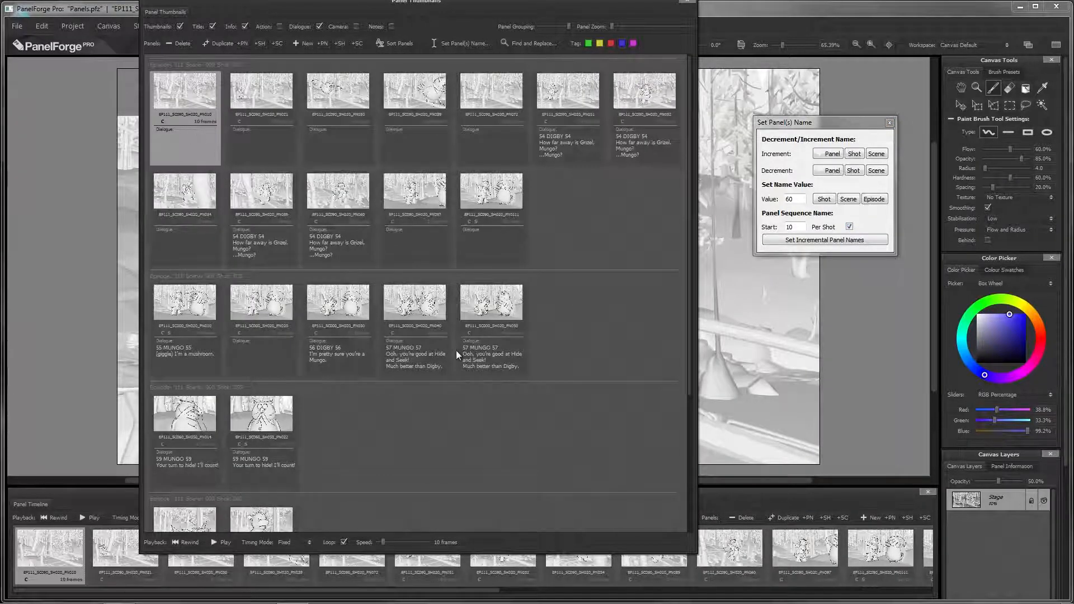
{"action": "scroll", "coordinate": [456, 354], "scroll_direction": "down", "scroll_amount": 4}
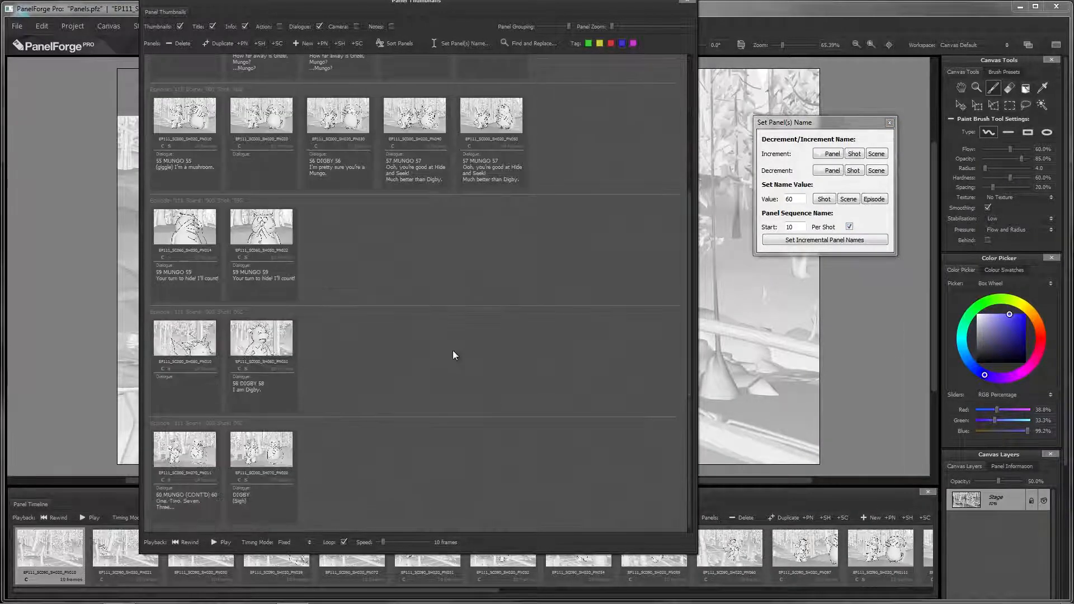
{"action": "left_click", "coordinate": [259, 519], "text": "shift"}
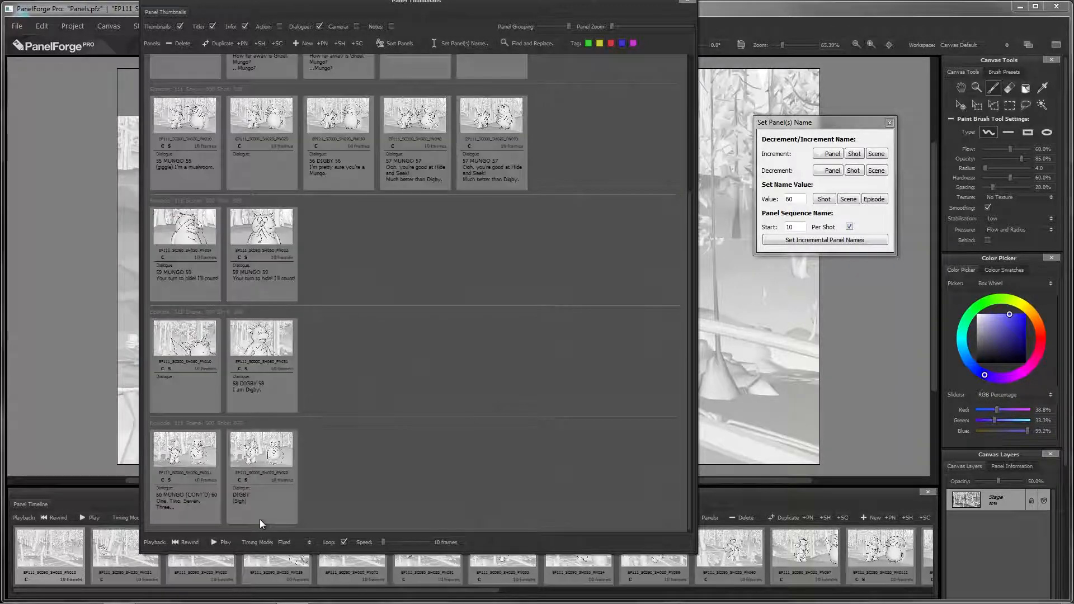
{"action": "left_click", "coordinate": [808, 241]}
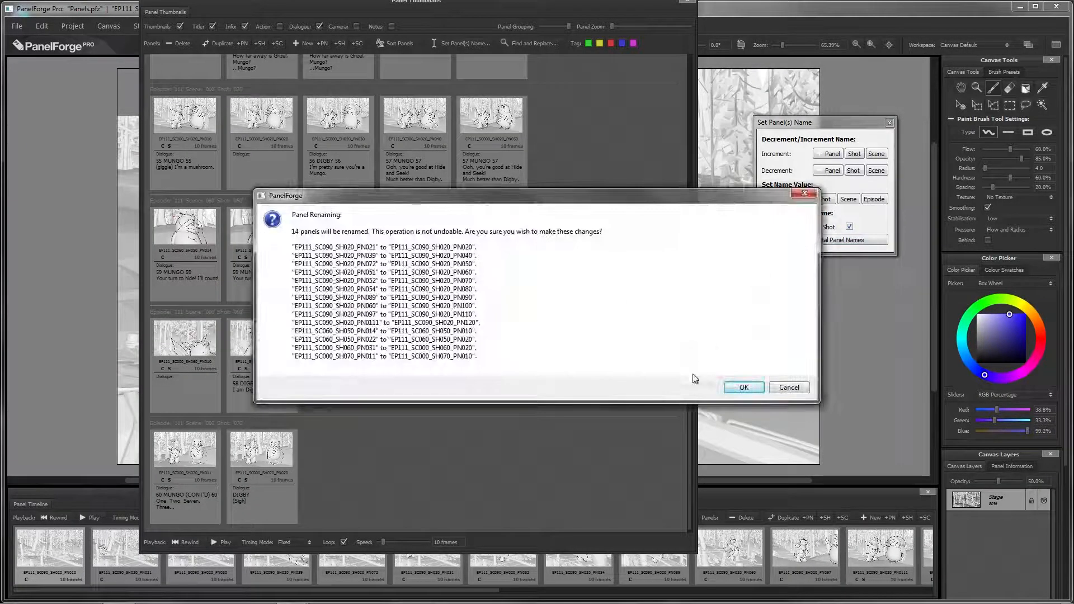
{"action": "left_click", "coordinate": [754, 387]}
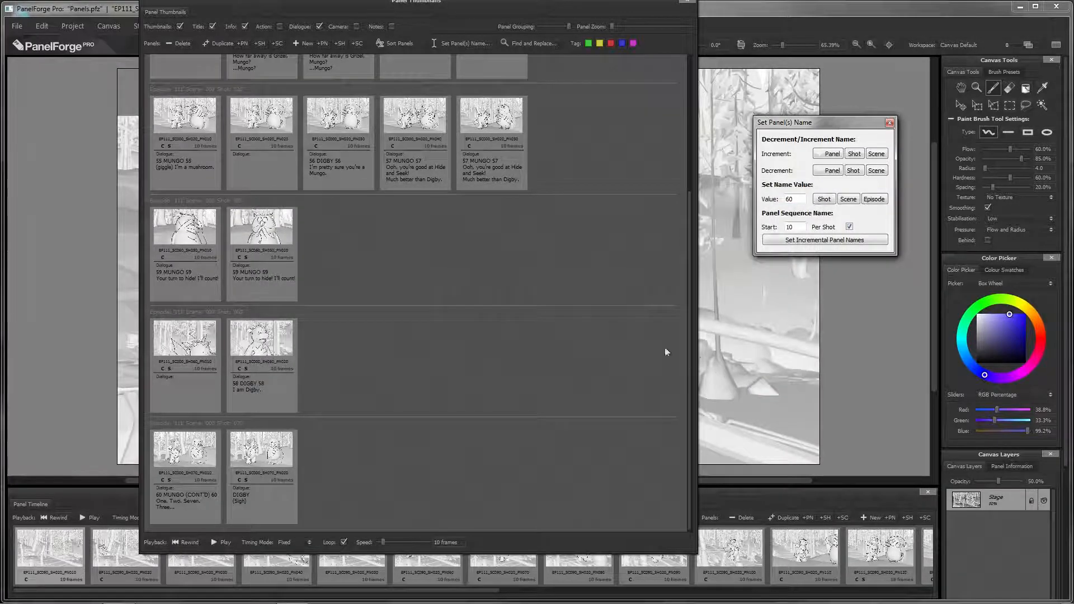
- Check the renumbered panels, and close the Set Panel(s) Name dialog and the Panel Thumbnails window
{"action": "scroll", "coordinate": [485, 276], "scroll_direction": "up", "scroll_amount": 3}
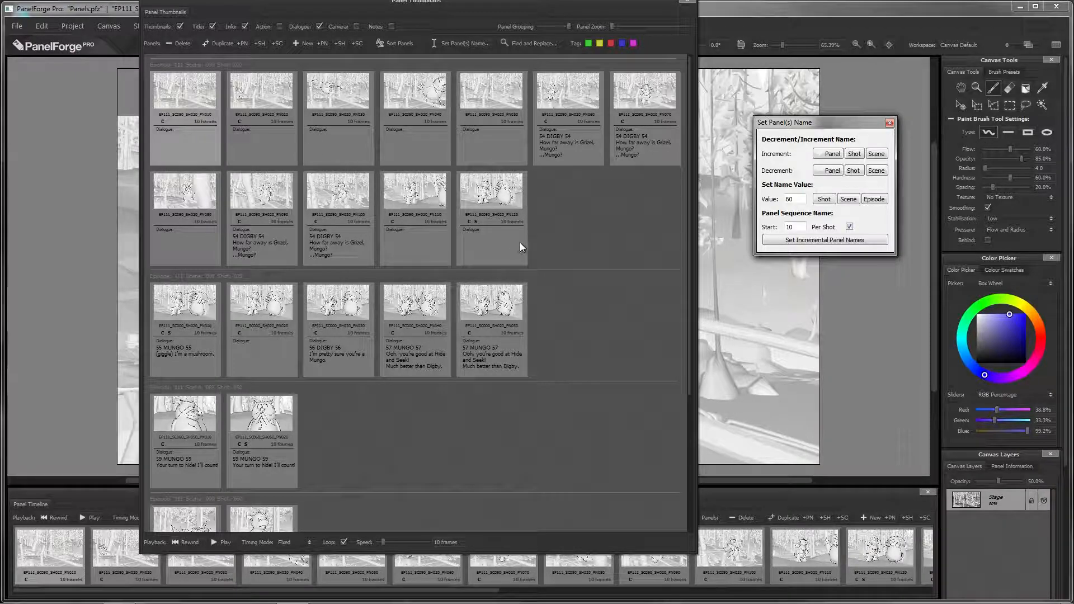
{"action": "scroll", "coordinate": [519, 243], "scroll_direction": "down", "scroll_amount": 2}
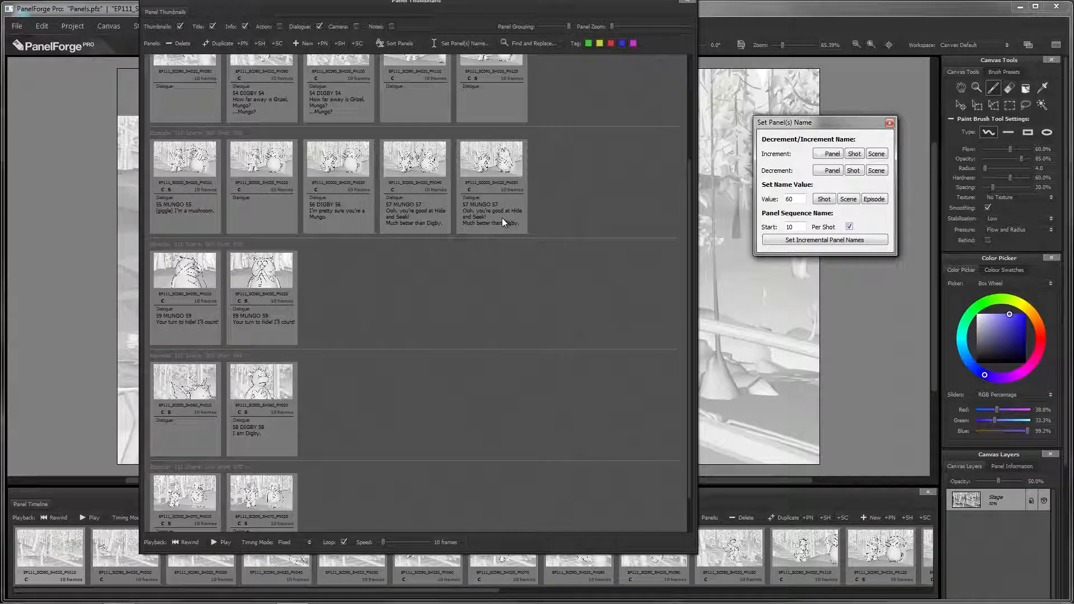
{"action": "scroll", "coordinate": [498, 226], "scroll_direction": "down", "scroll_amount": 1}
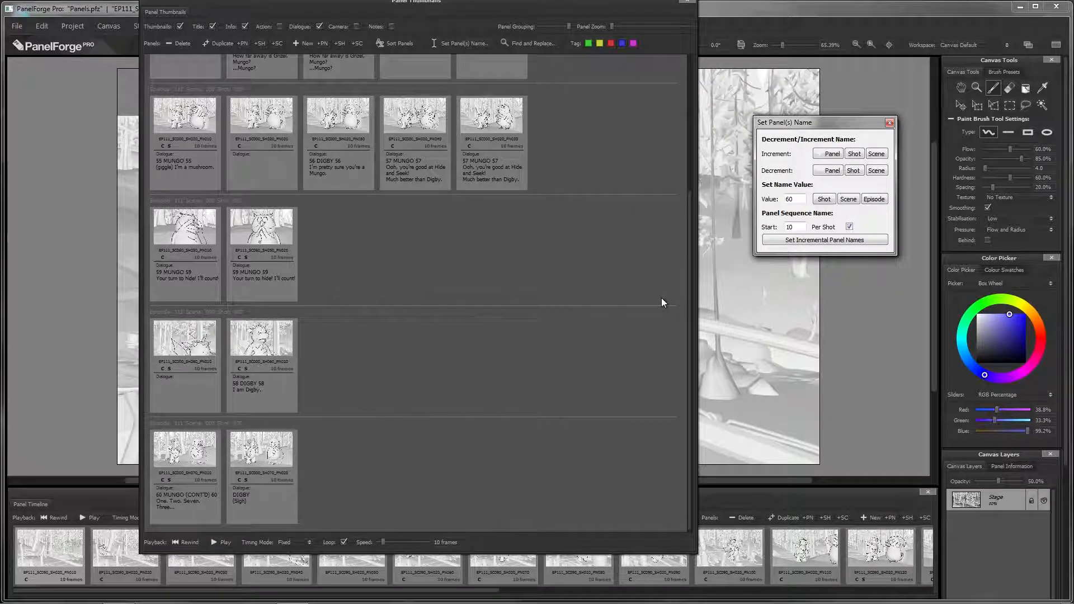
{"action": "left_click", "coordinate": [889, 122]}
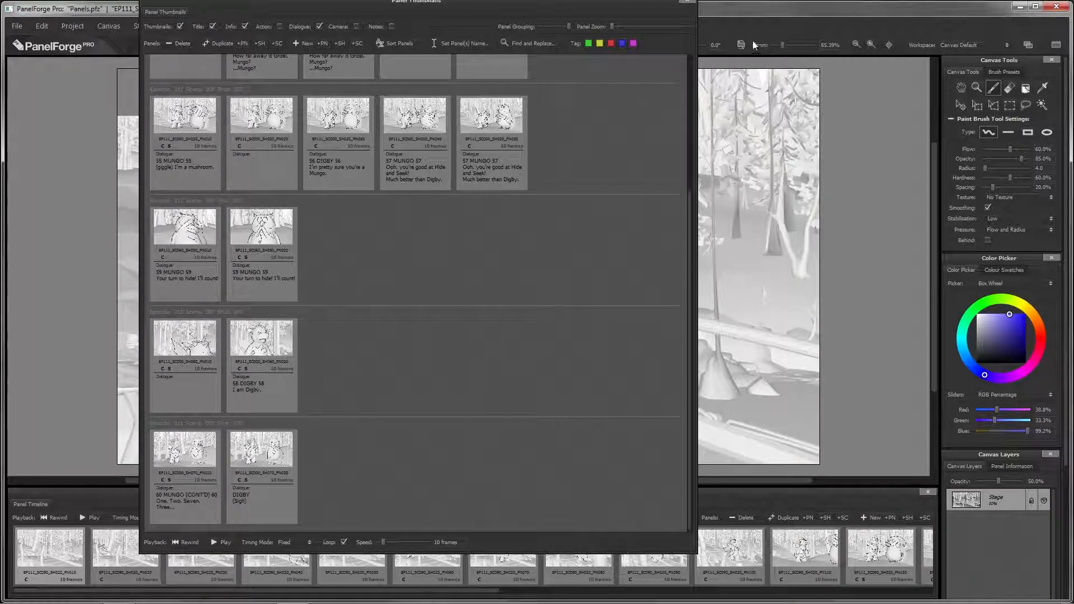
{"action": "left_click", "coordinate": [689, 6]}
{"action": "scroll", "coordinate": [624, 408], "scroll_direction": "down", "scroll_amount": 1}
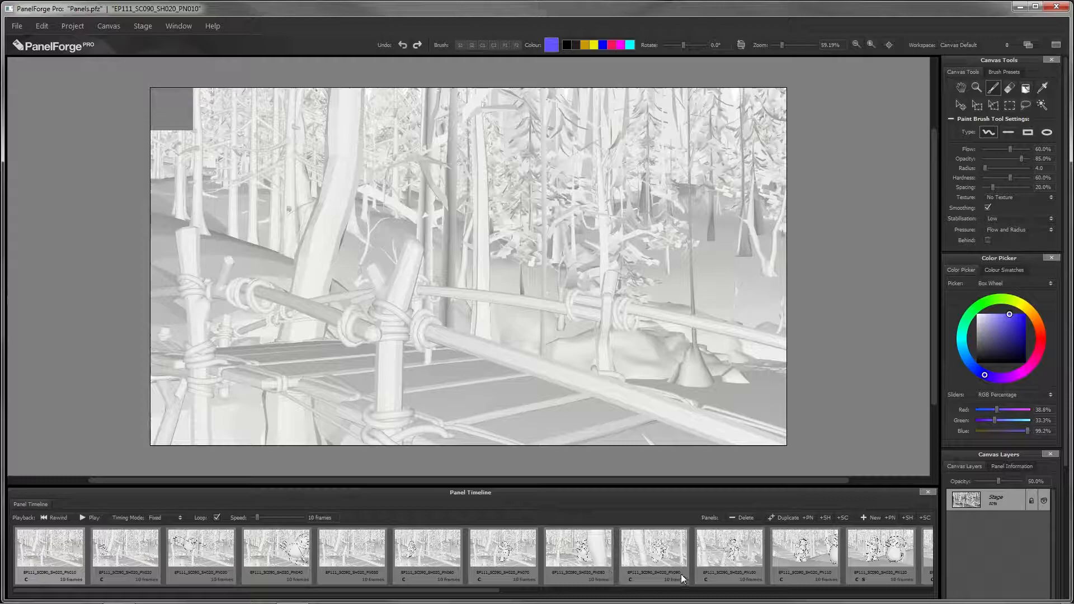
- Select panel PN090 of shot 020 in the timeline and preview the storyboard playback briefly before stopping it
{"action": "left_click", "coordinate": [659, 578]}
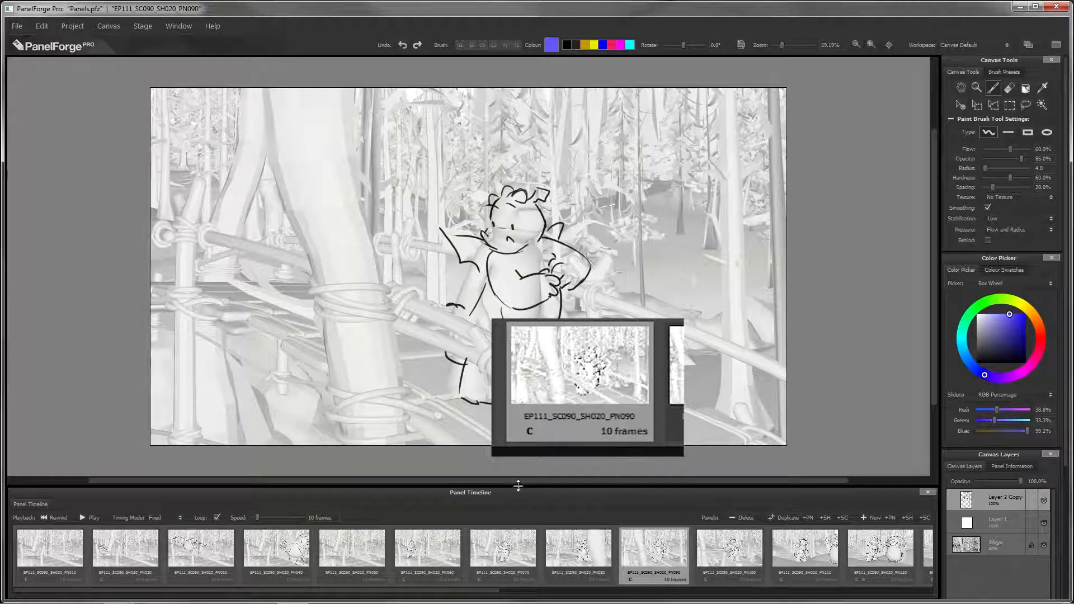
{"action": "left_click", "coordinate": [91, 520]}
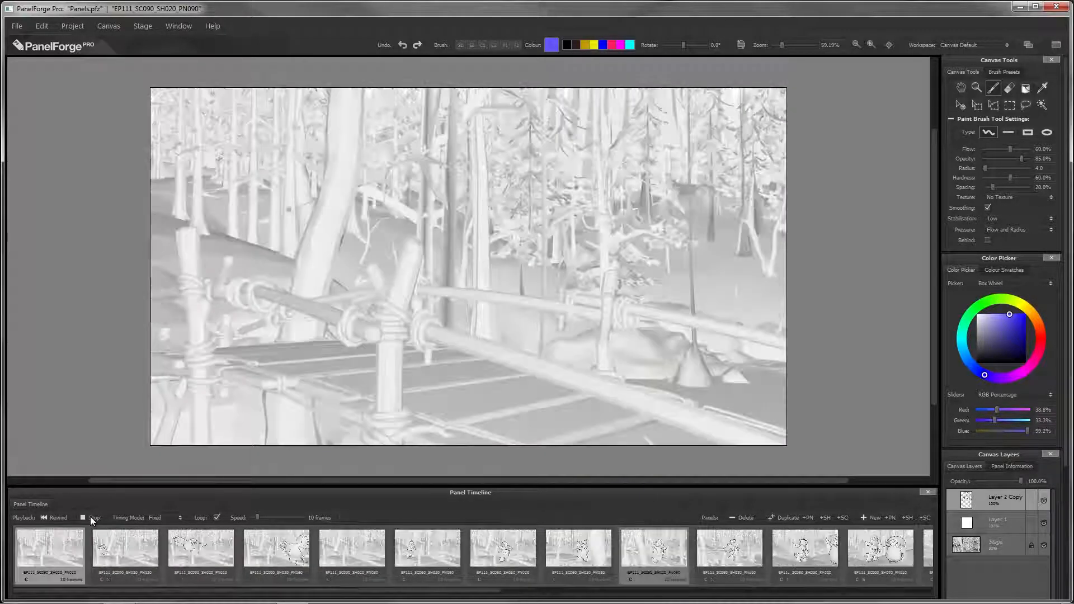
{"action": "left_click", "coordinate": [92, 519]}
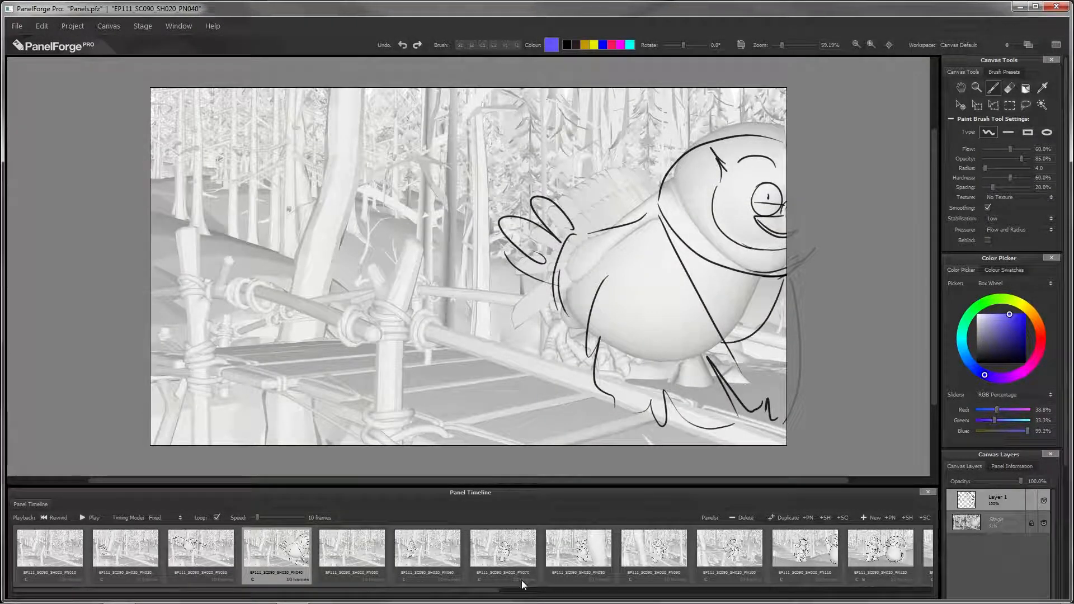
- Set the durations of shot 020 panels in the timeline: PN040 to 5 frames, PN060 to 6 and PN070 to 15
{"action": "double_click", "coordinate": [299, 578]}
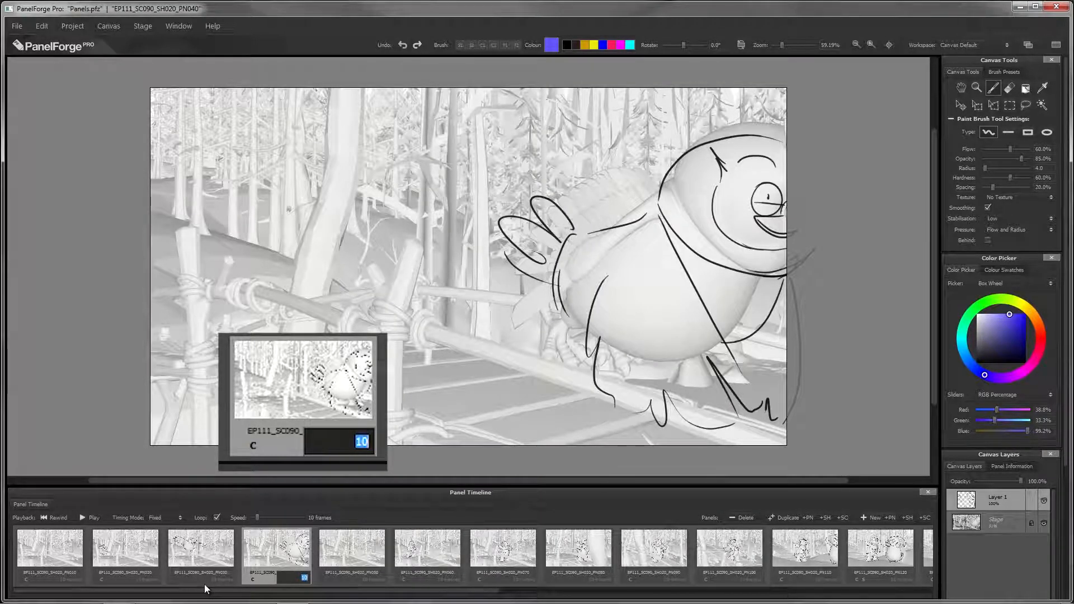
{"action": "type", "text": "5"}
{"action": "key", "text": "Return"}
{"action": "double_click", "coordinate": [442, 580]}
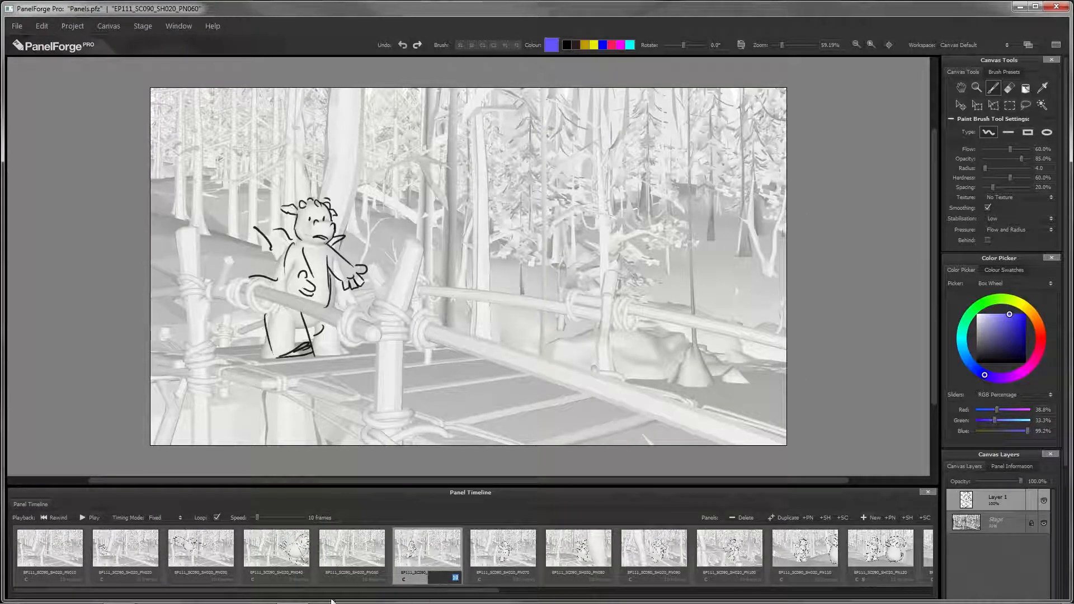
{"action": "type", "text": "6"}
{"action": "key", "text": "Return"}
{"action": "double_click", "coordinate": [504, 578]}
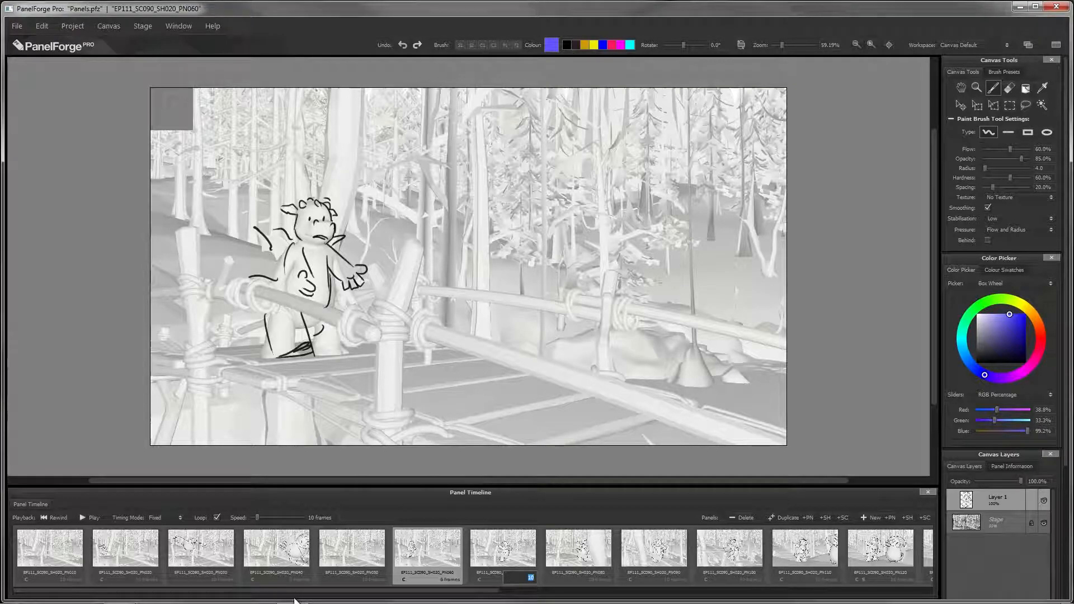
{"action": "type", "text": "1"}
{"action": "key", "text": "Return"}
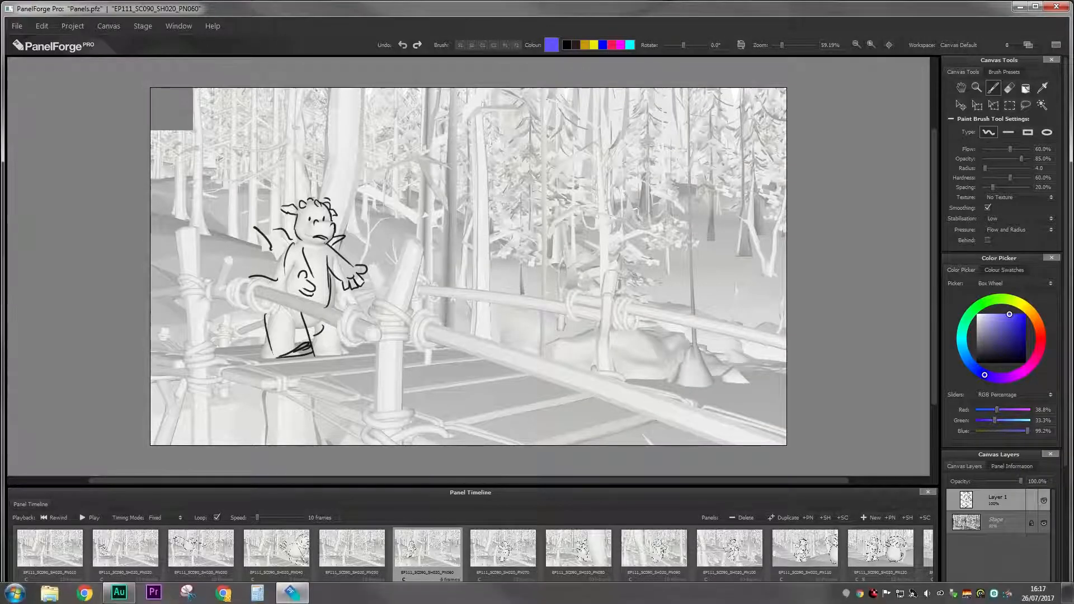
- Switch the timeline's timing mode to Basic and play the storyboard from the first panel
{"action": "left_click", "coordinate": [31, 556]}
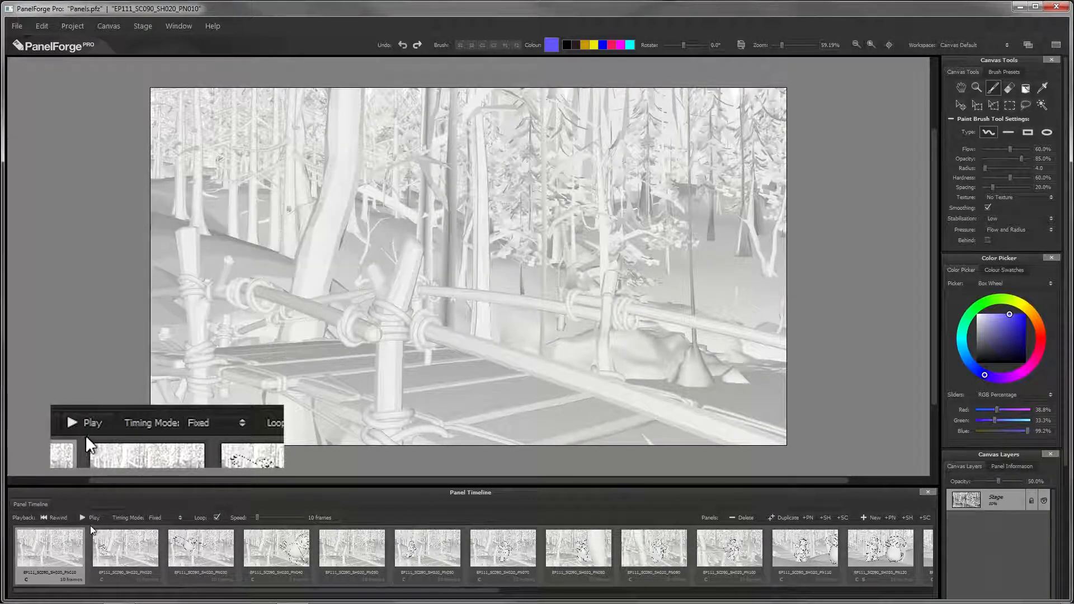
{"action": "left_click", "coordinate": [176, 518]}
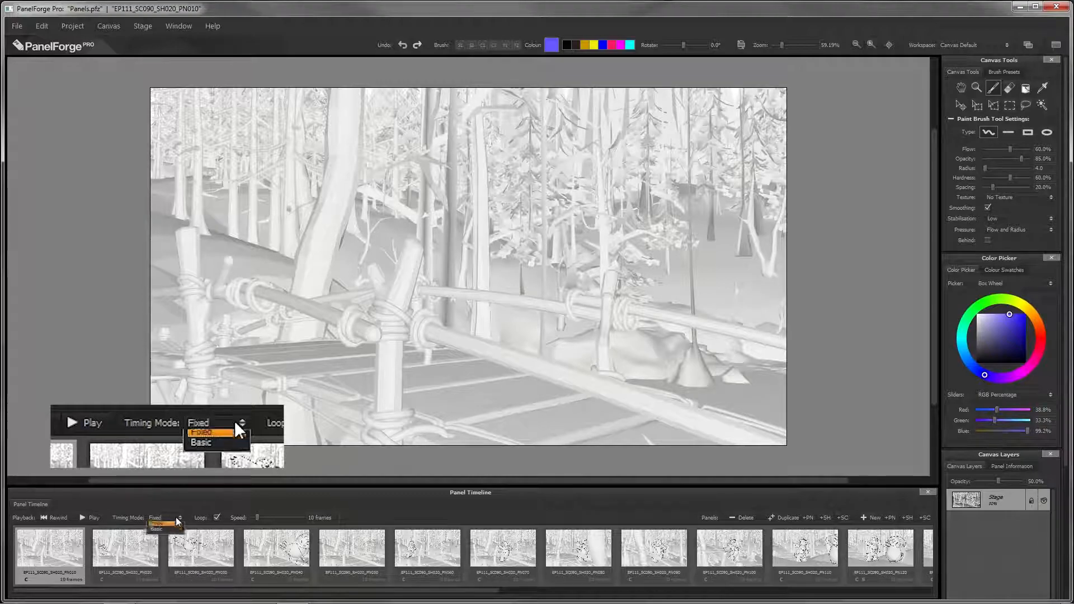
{"action": "left_click", "coordinate": [158, 526]}
{"action": "left_click", "coordinate": [78, 517]}
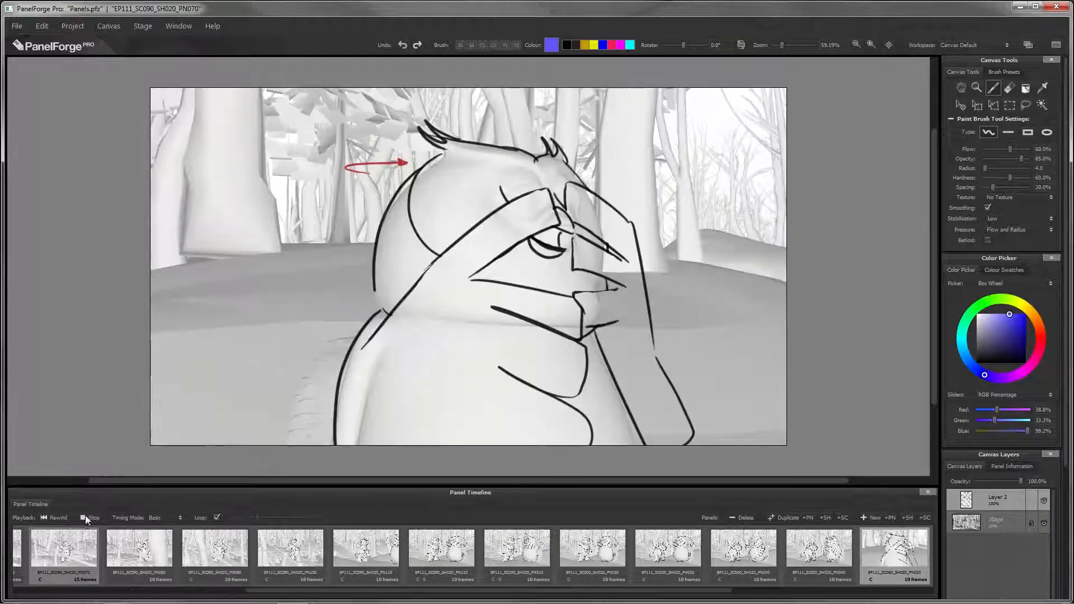
- Stop the playback and set the duration of shot 020 panel PN110 in the timeline to 0 frames
{"action": "left_click", "coordinate": [83, 518]}
{"action": "mouse_move", "coordinate": [287, 592]}
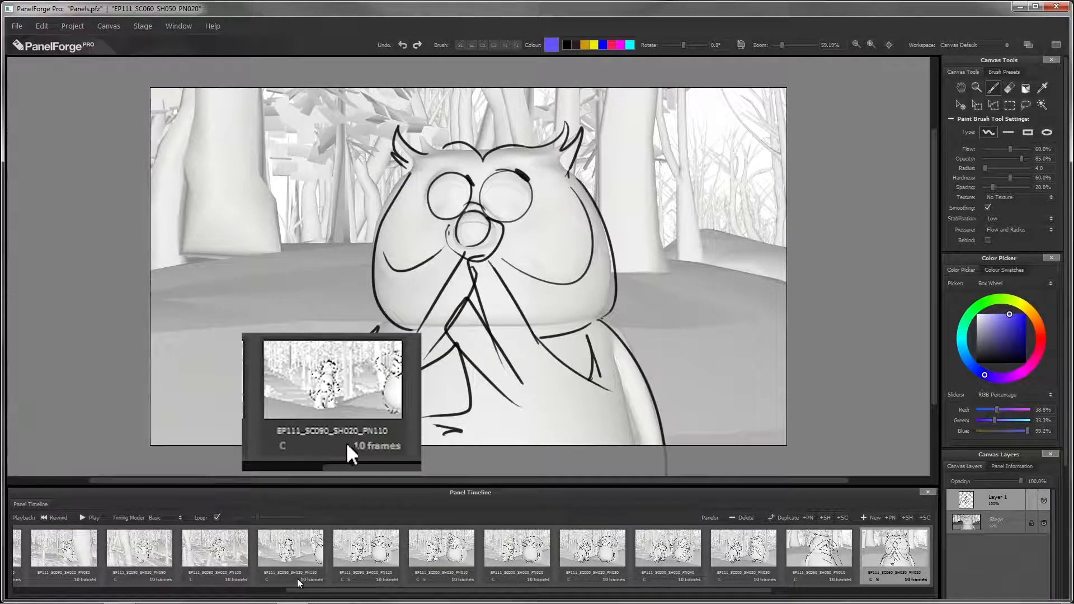
{"action": "double_click", "coordinate": [313, 578]}
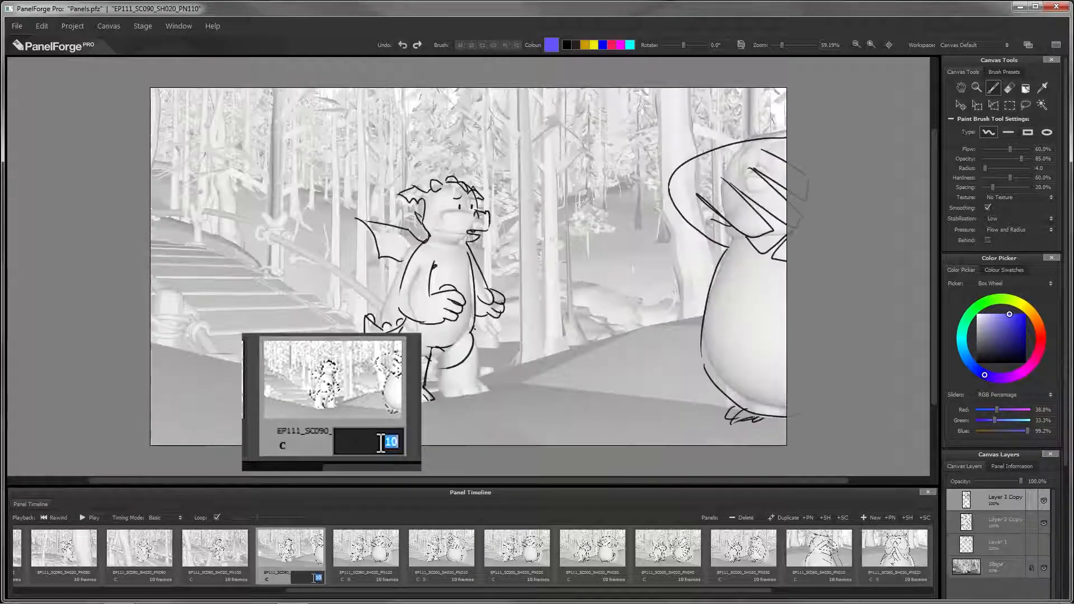
{"action": "type", "text": "0"}
{"action": "key", "text": "Return"}
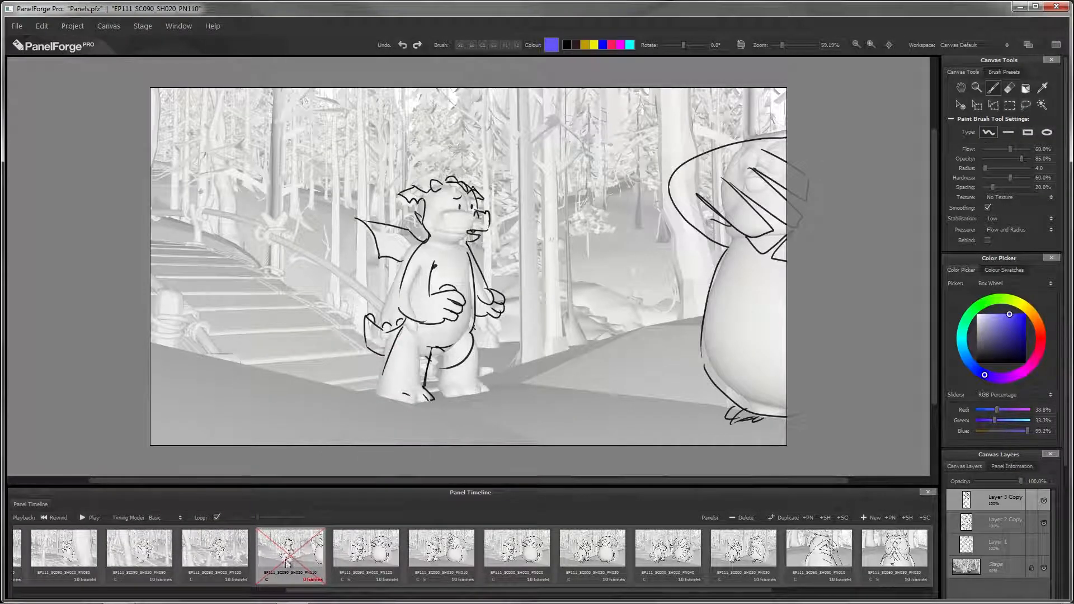
- Move back and forth through the timeline panels between PN090 and PN120 to check how the zero-frame panel PN110 is handled
{"action": "left_click", "coordinate": [200, 569]}
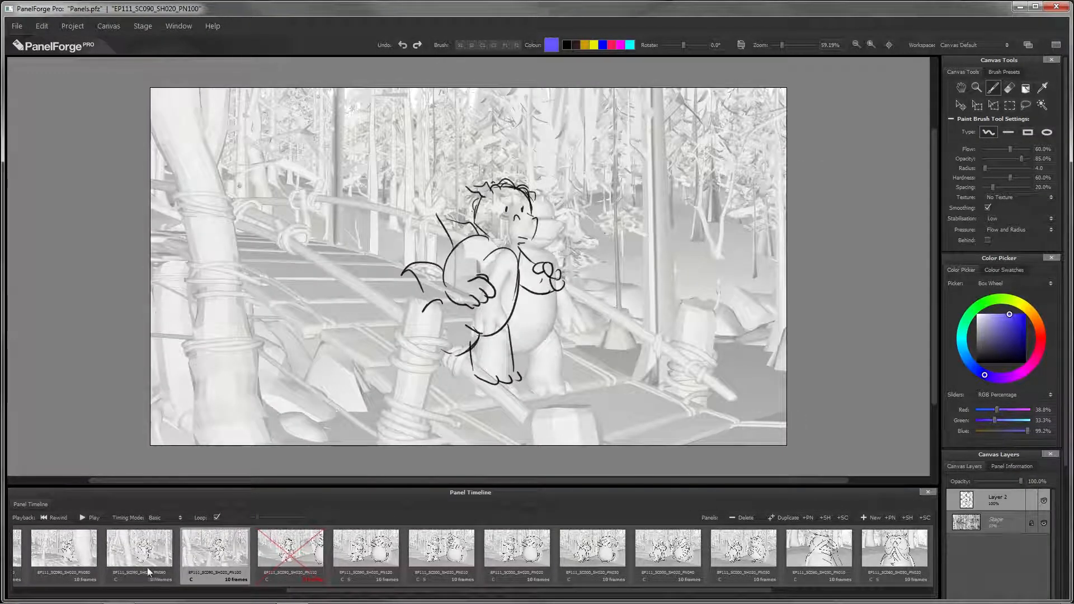
{"action": "left_click", "coordinate": [150, 567]}
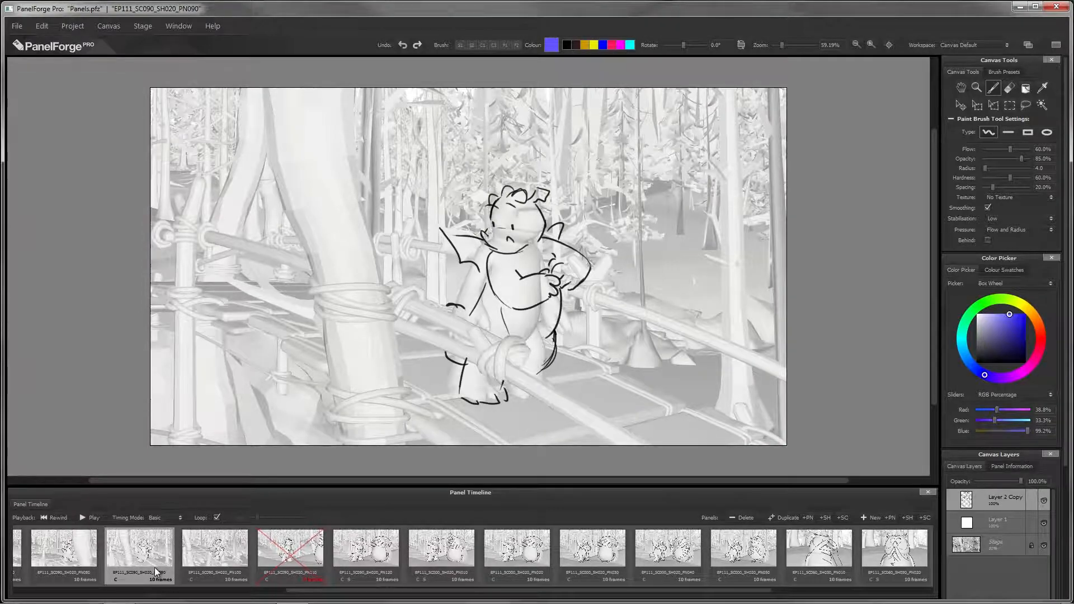
{"action": "key", "text": "Right"}
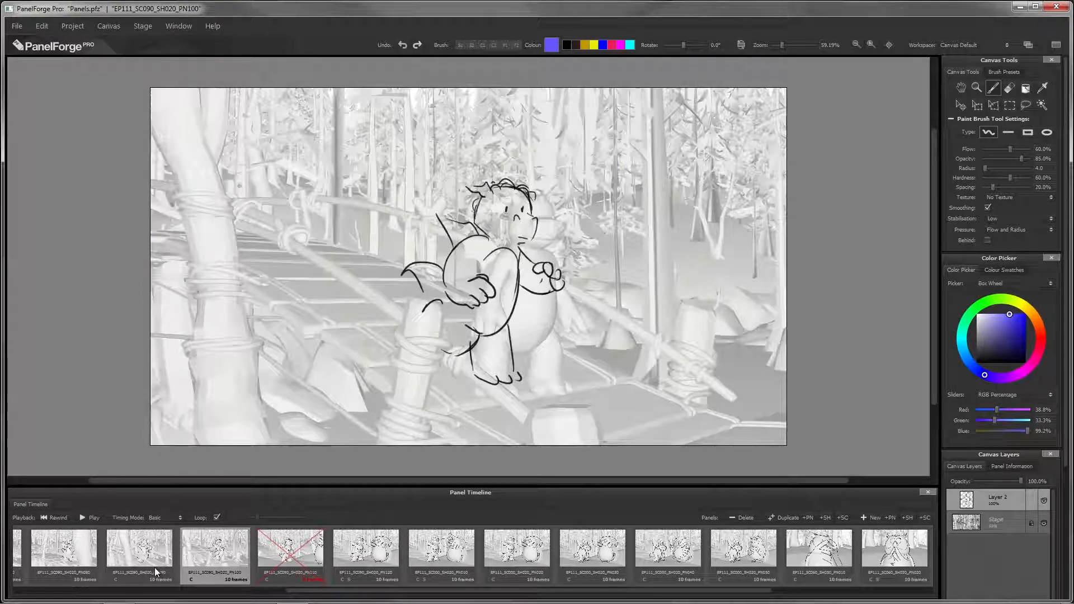
{"action": "key", "text": "Right"}
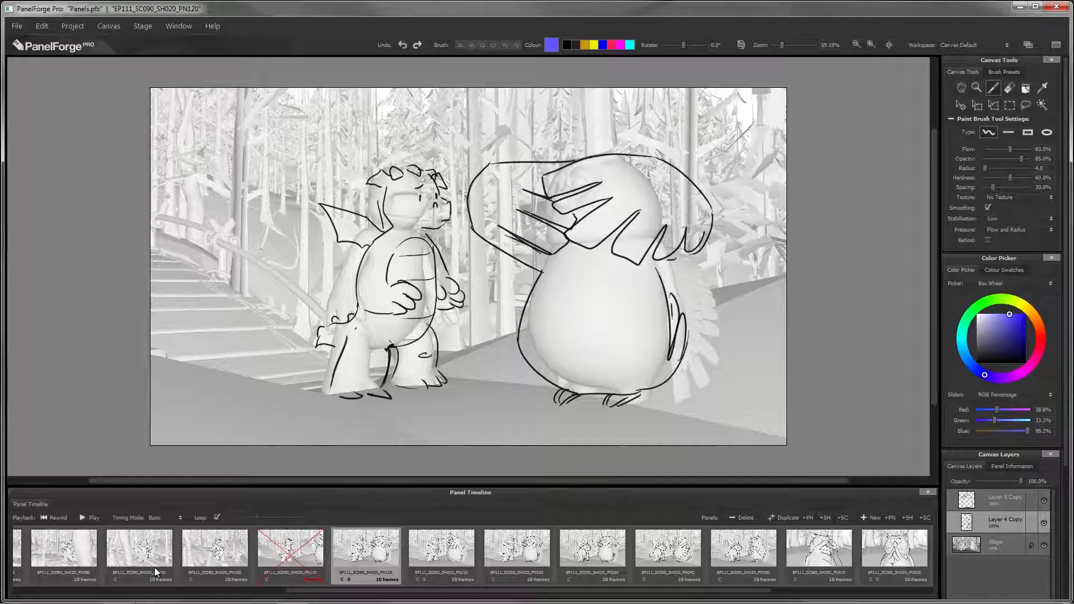
{"action": "key", "text": "Left"}
{"action": "key", "text": "Right"}
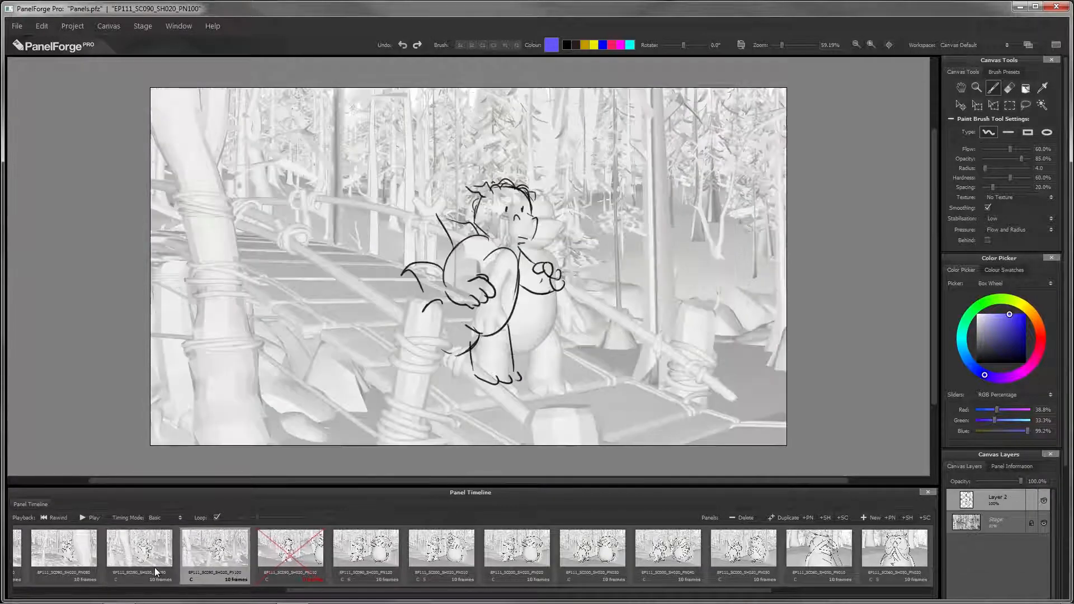
{"action": "key", "text": "Right"}
{"action": "key", "text": "Left"}
{"action": "key", "text": "Left"}
{"action": "key", "text": "Left"}
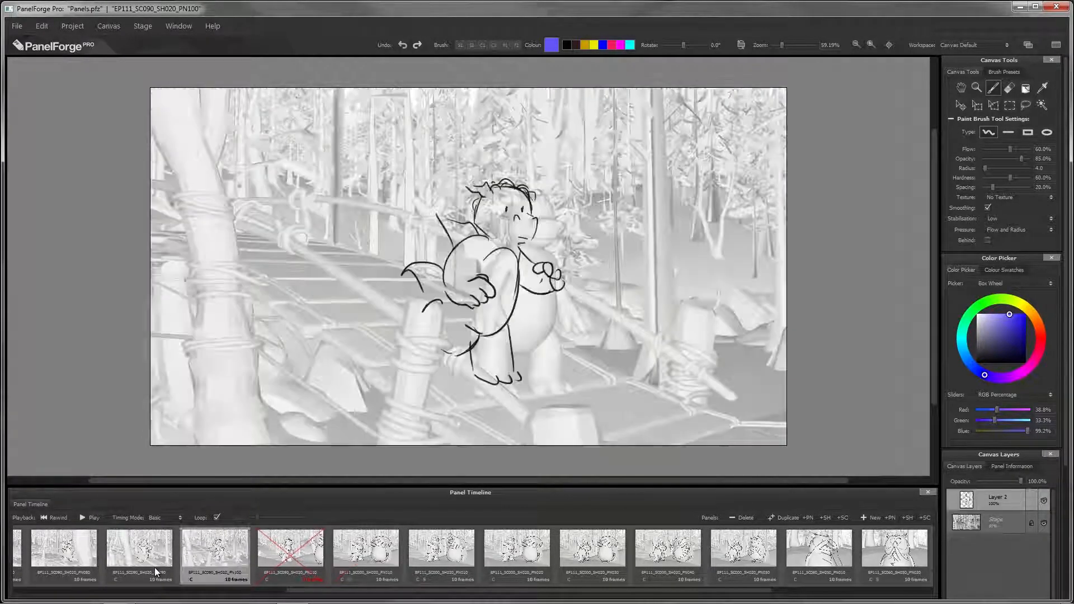